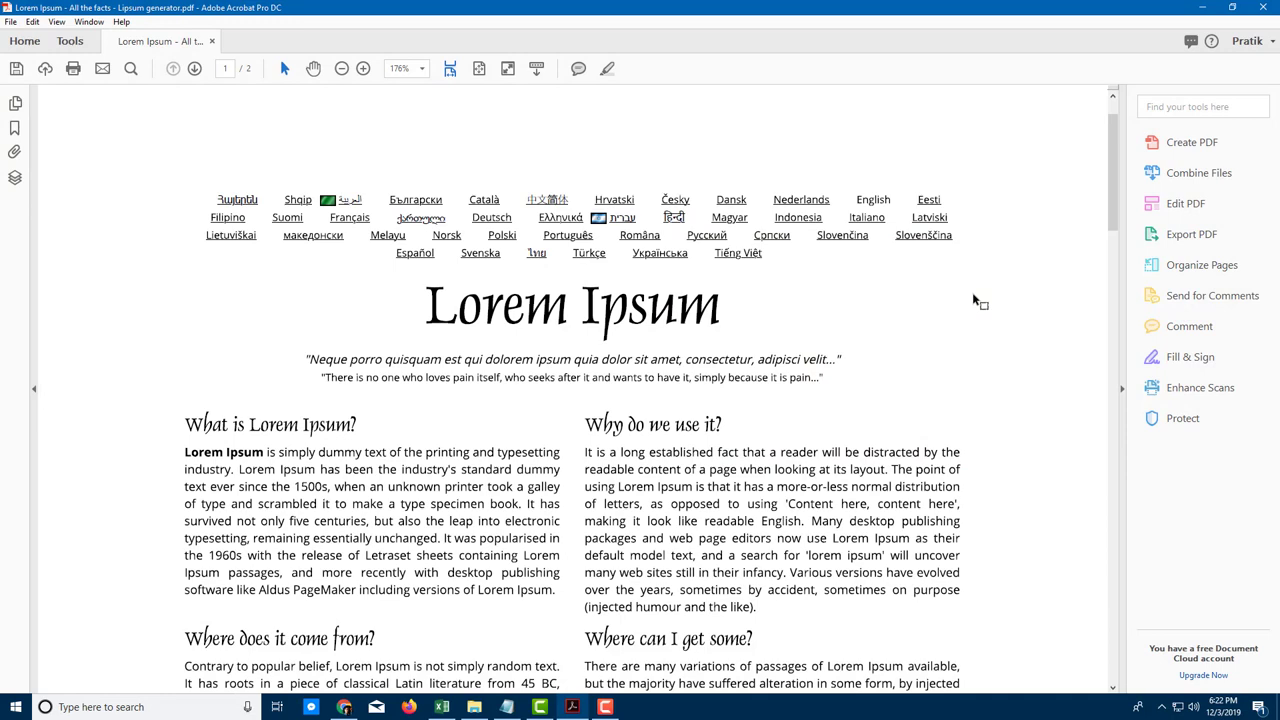
- Post a sticky note above the Lorem Ipsum title reading 'Change the font of the title'
scroll(940, 328, down, 3)
scroll(928, 340, up, 2)
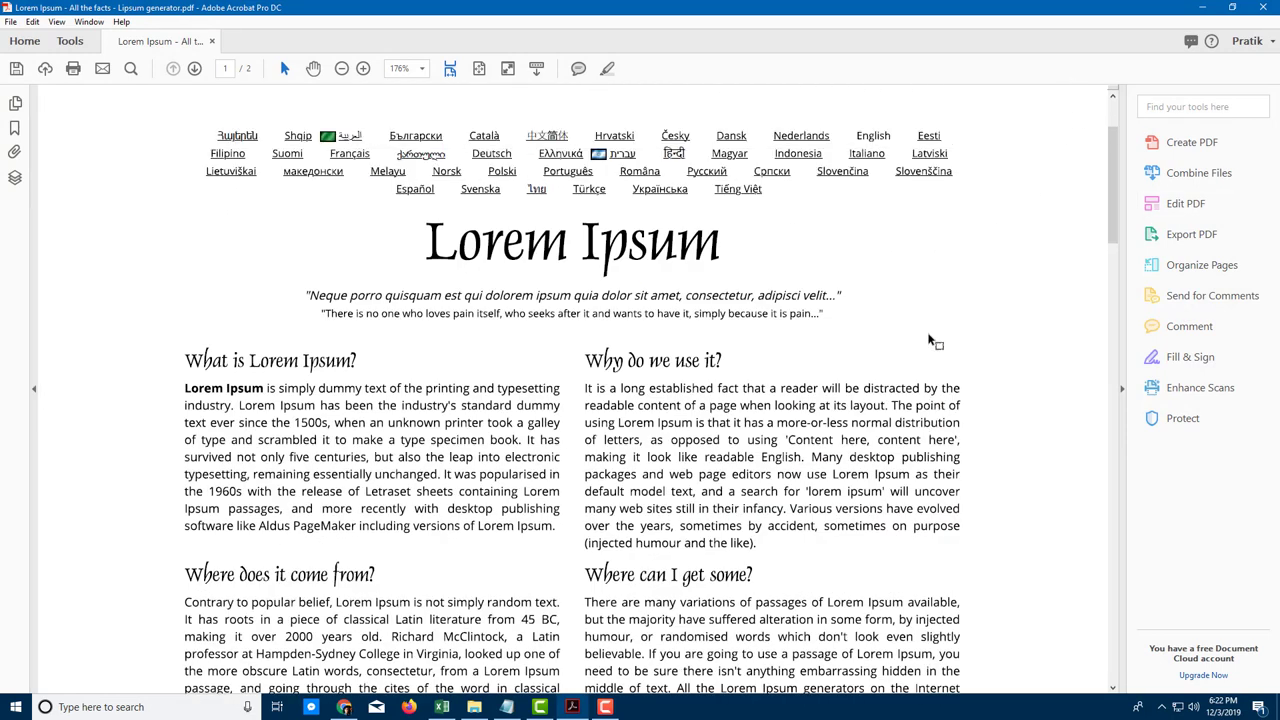
scroll(737, 394, up, 3)
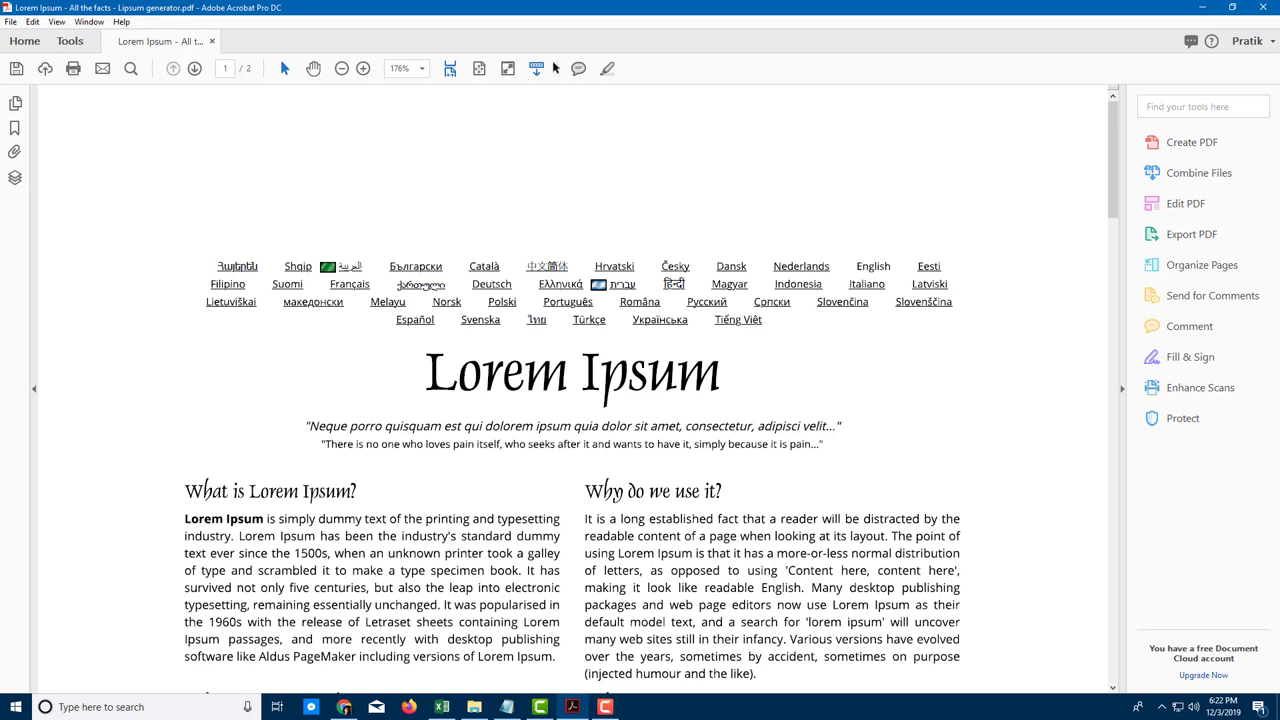
click(578, 68)
click(499, 344)
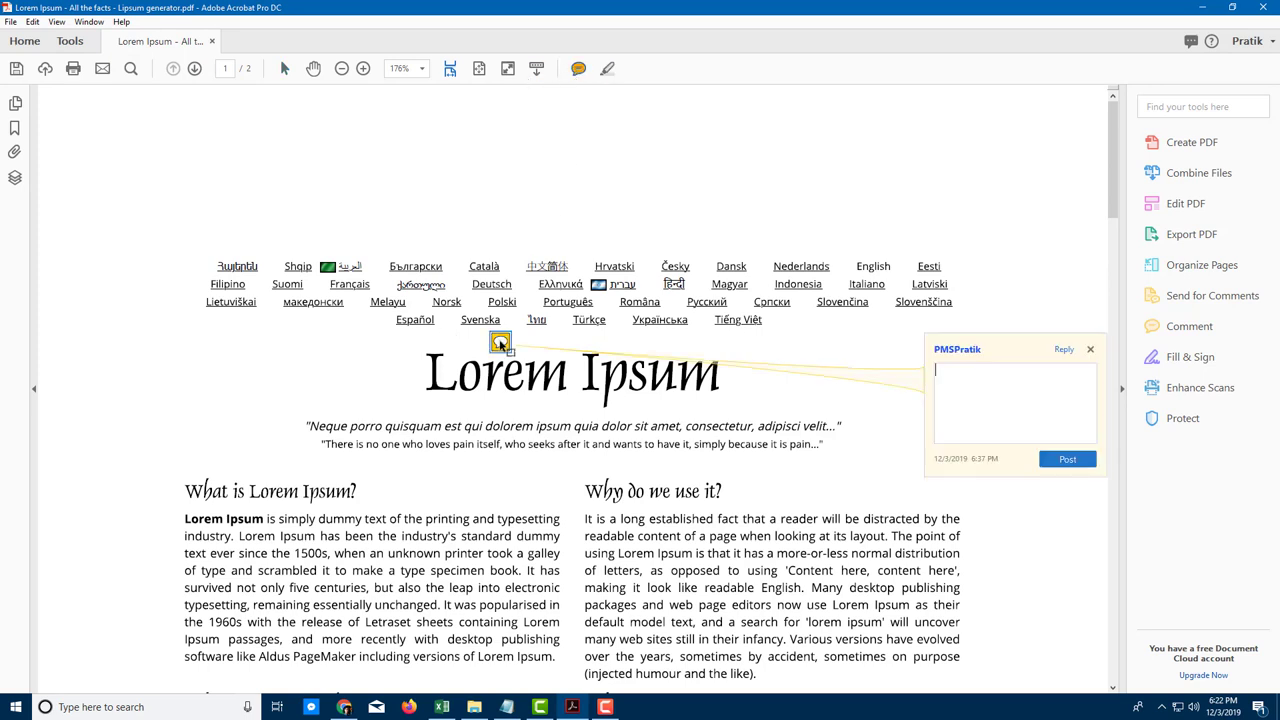
text(Change the fpont of the title)
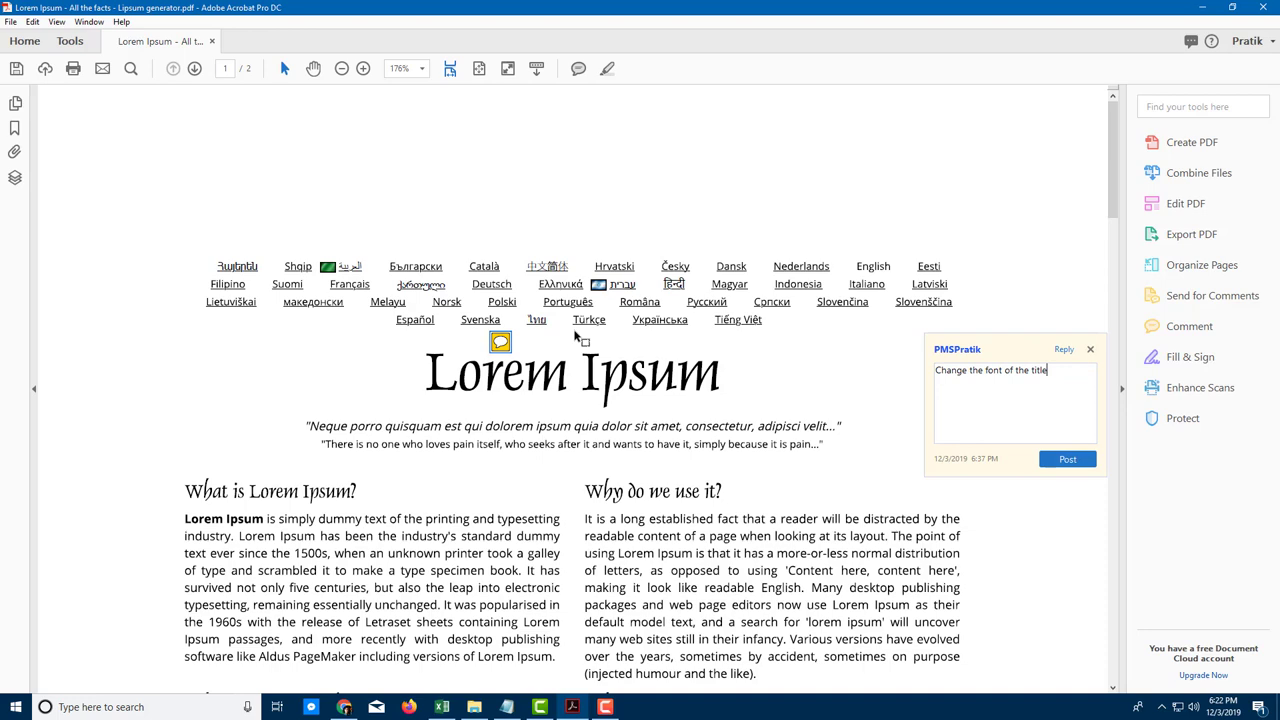
scroll(580, 340, down, 5)
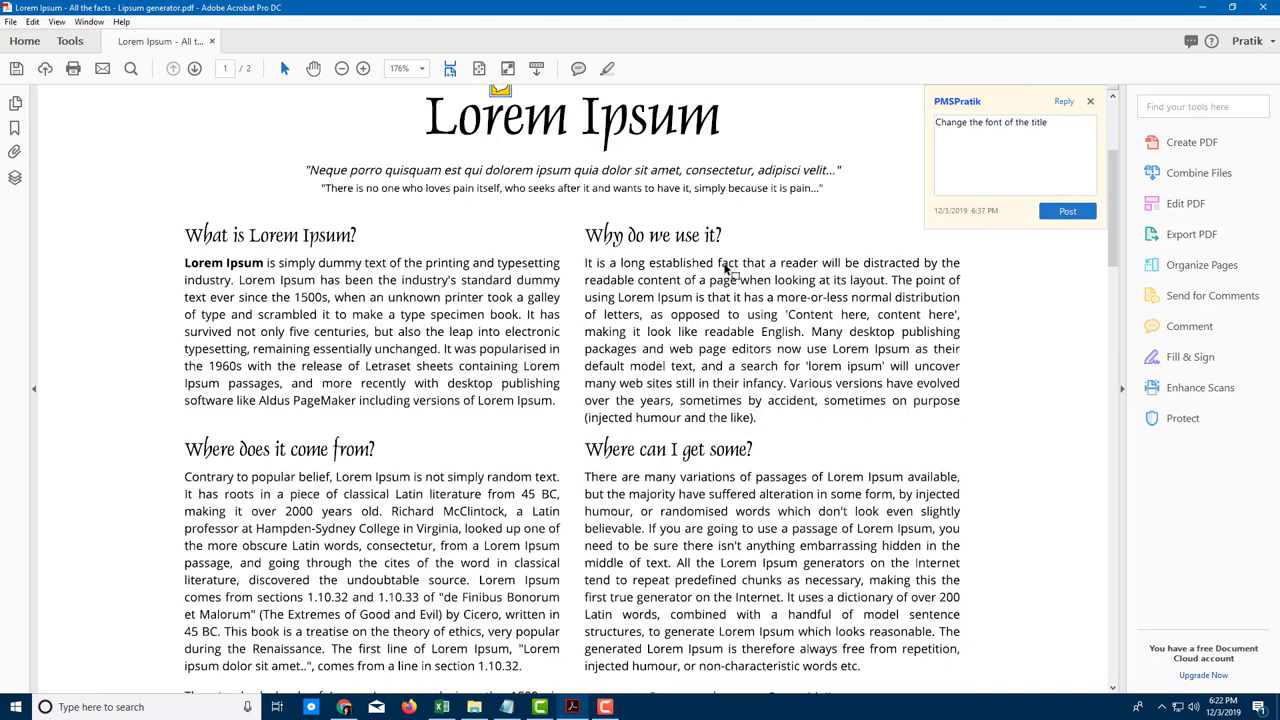
click(1185, 326)
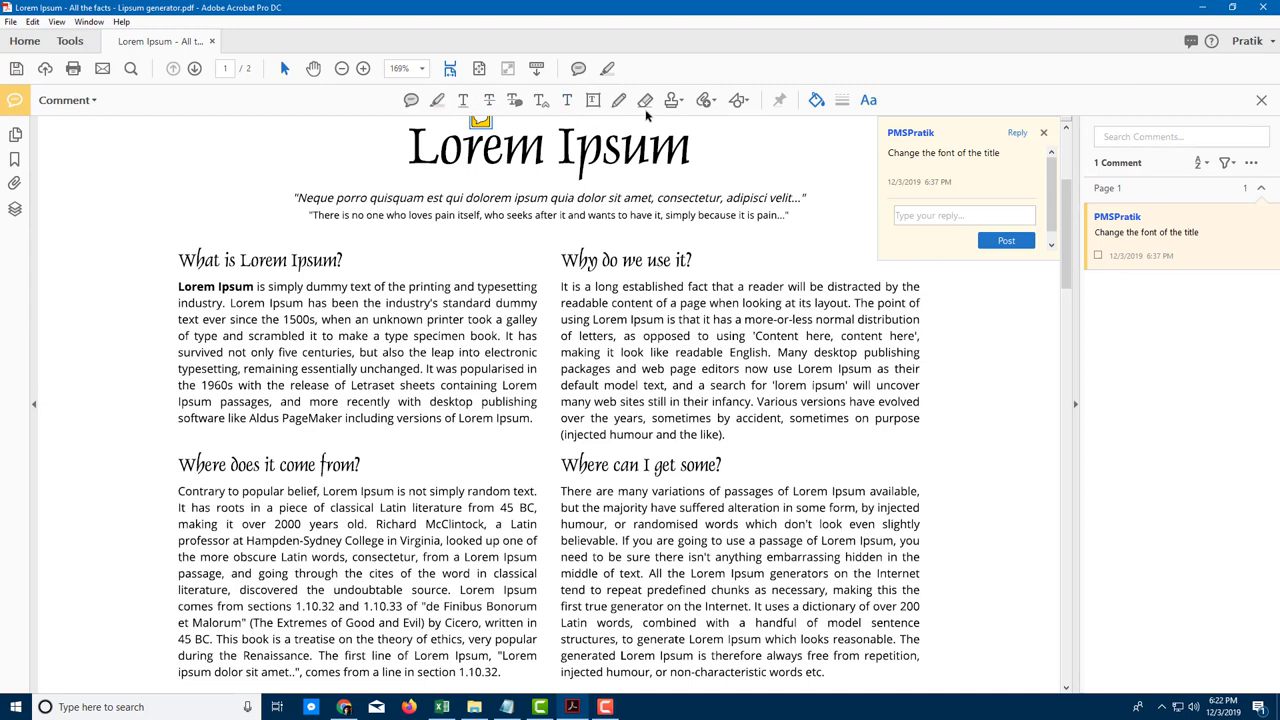
- Loop a red pencil mark around 'Why do we use it?' and reply 'Check the spelling'
click(618, 100)
mouse_move(561, 248)
mouse_down()
mouse_move(718, 282)
mouse_move(562, 232)
mouse_up()
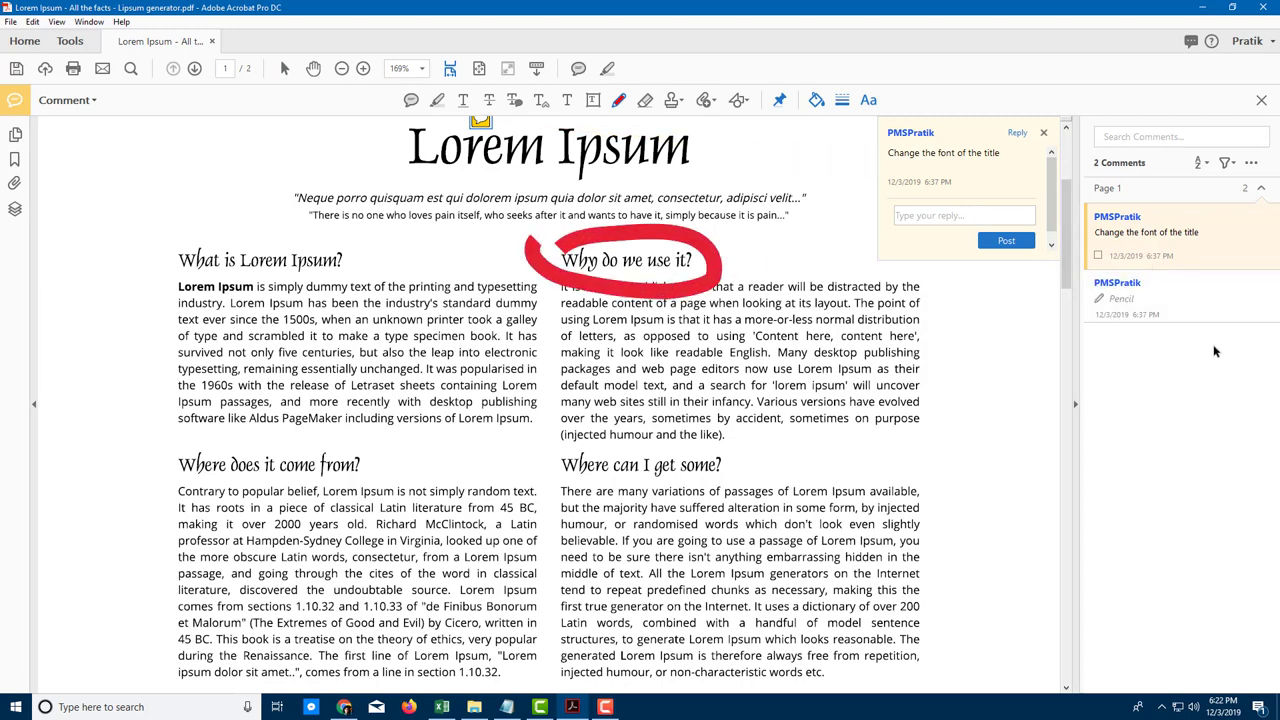
click(1142, 305)
click(1138, 333)
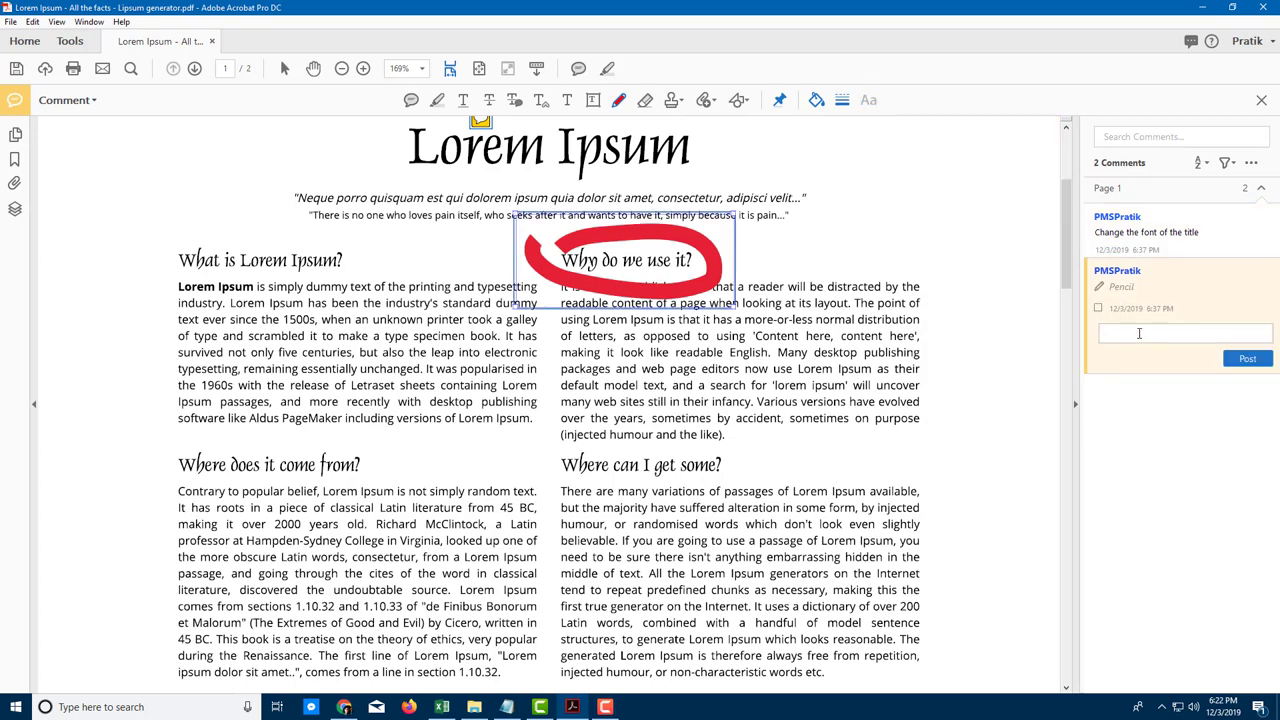
text(Check th)
click(741, 101)
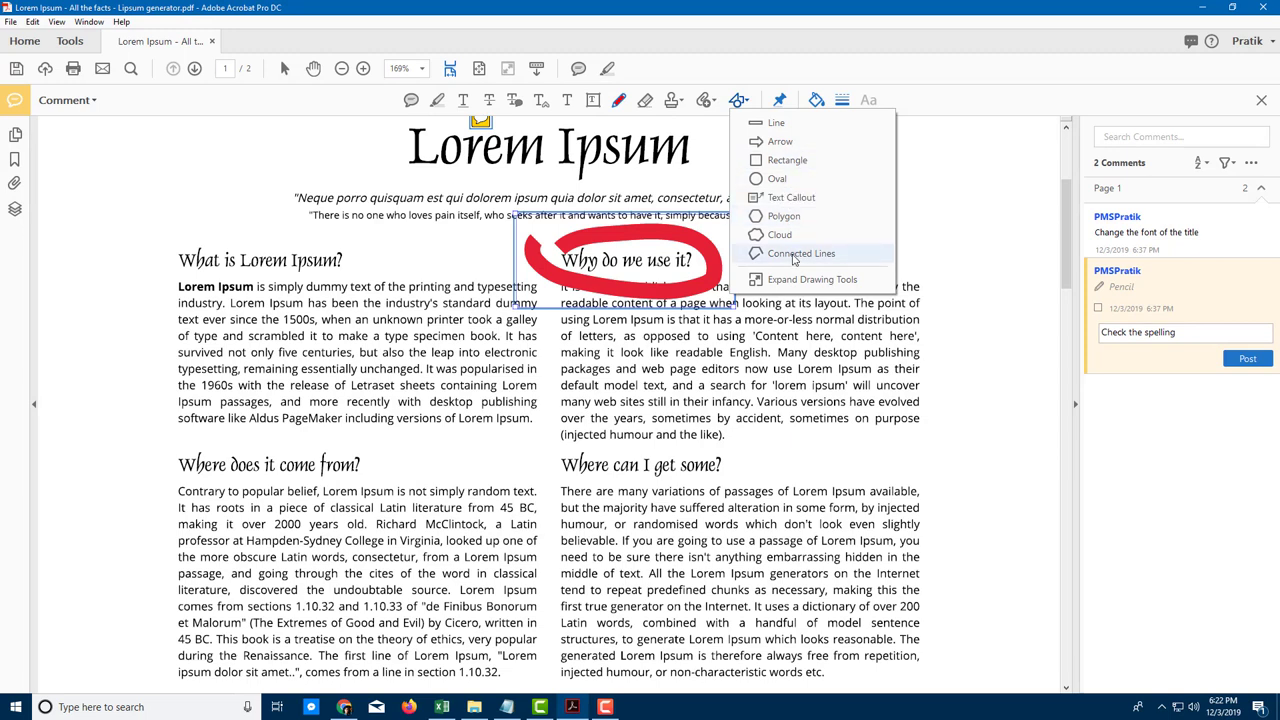
- Outline the 'Where can I get some?' paragraph with red connected lines
click(588, 398)
scroll(588, 398, down, 4)
mouse_move(554, 287)
mouse_down()
mouse_move(927, 285)
mouse_move(930, 450)
mouse_move(890, 503)
mouse_move(551, 493)
mouse_up()
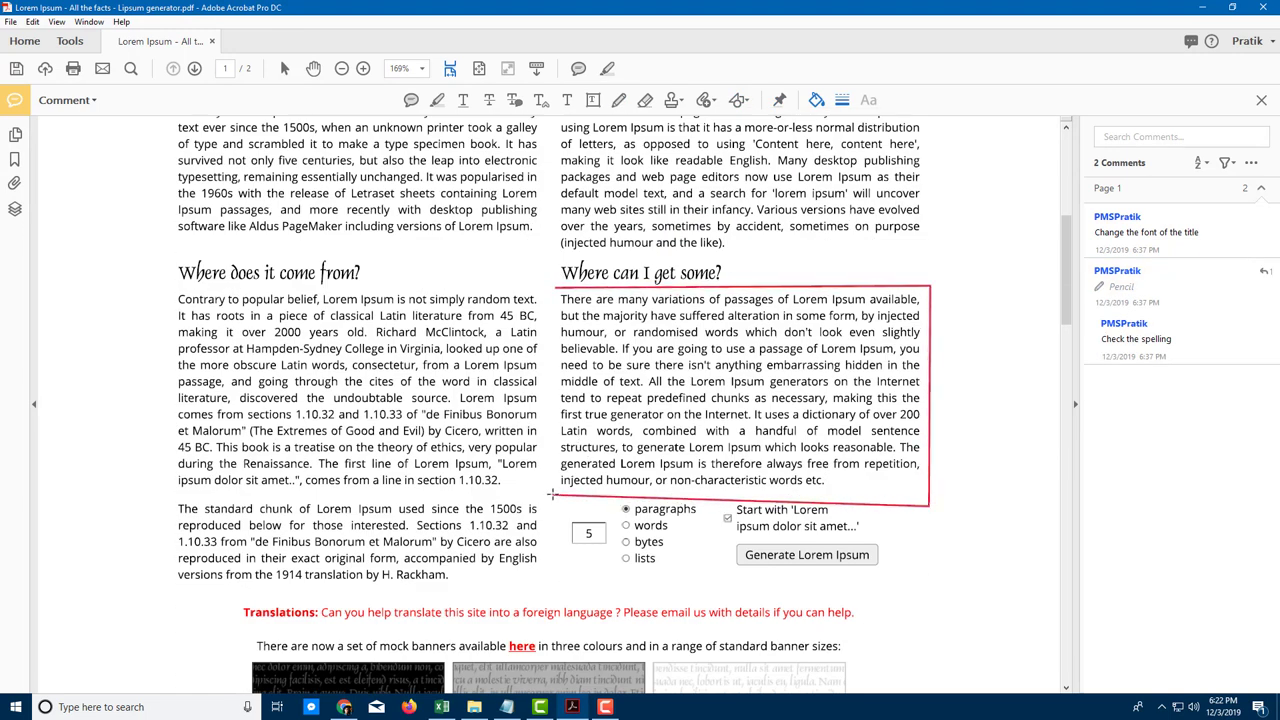
double_click(555, 295)
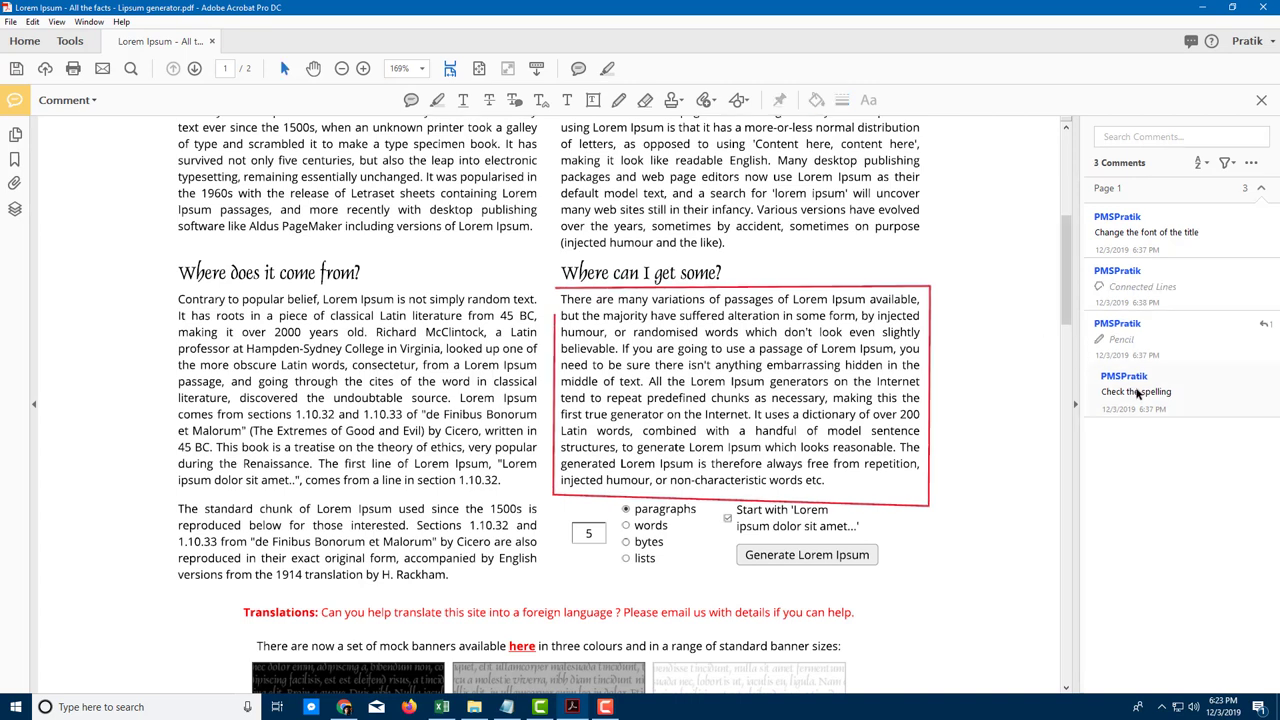
- Post the reply 'Break the paragraphs into 2' on the connected-lines outline
click(1136, 344)
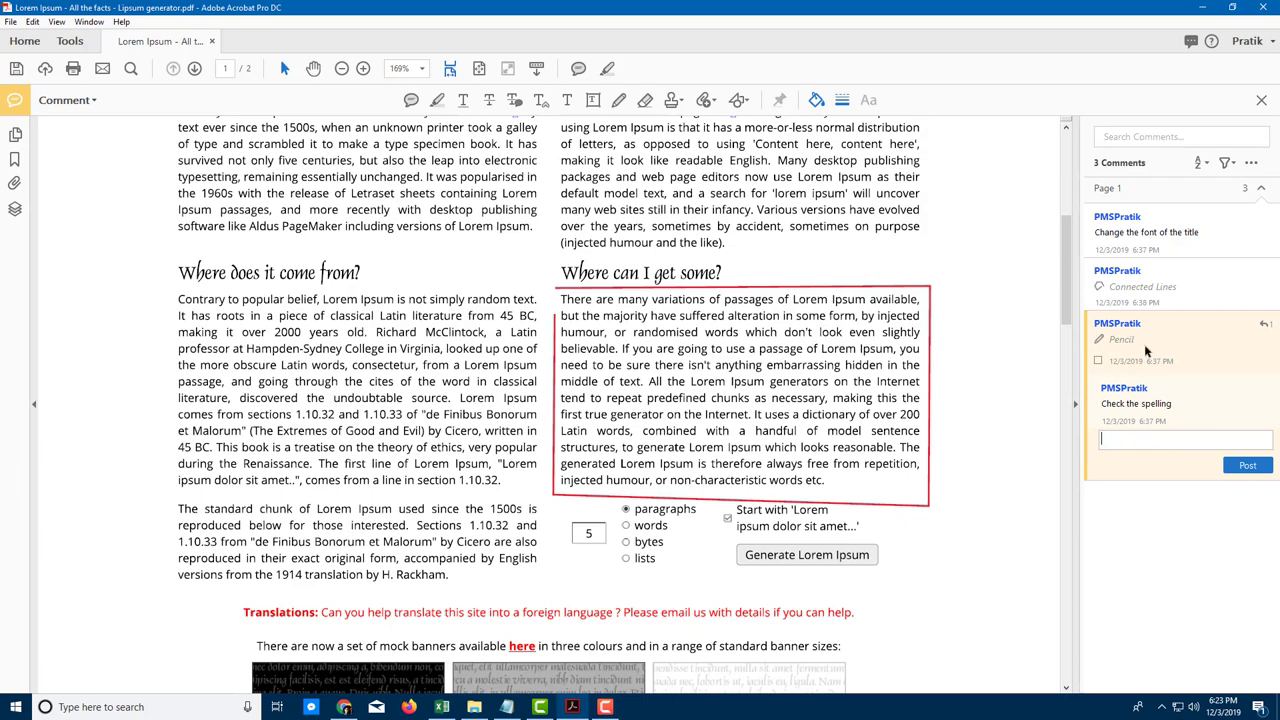
click(1143, 289)
click(1148, 333)
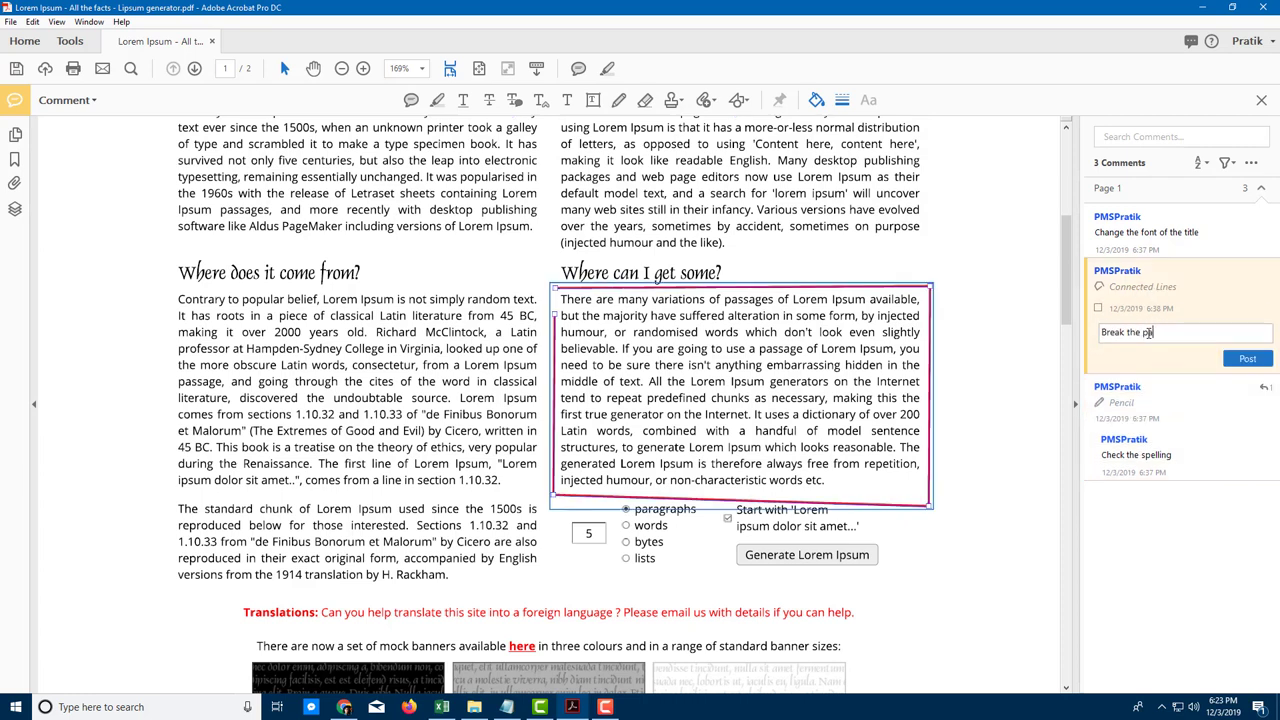
text(Break the paragraphs into 2)
click(978, 296)
scroll(978, 300, up, 3)
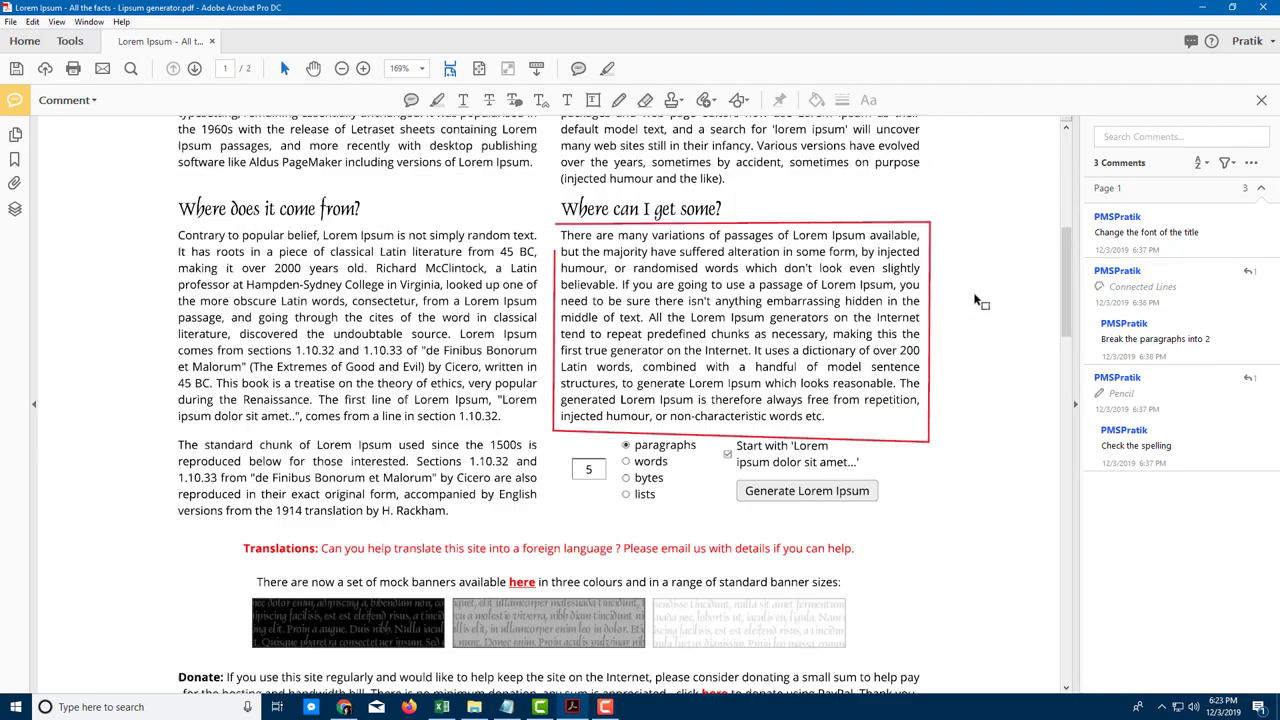
scroll(969, 316, up, 2)
scroll(967, 312, down, 15)
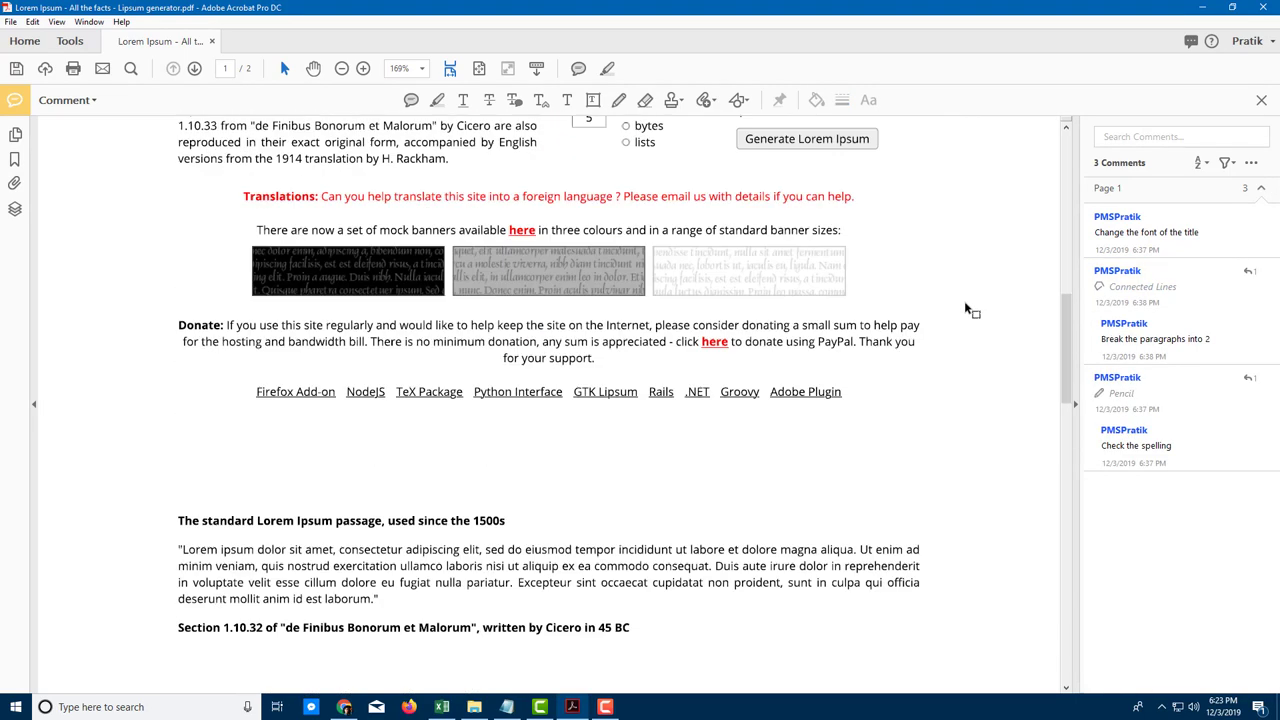
scroll(966, 310, down, 7)
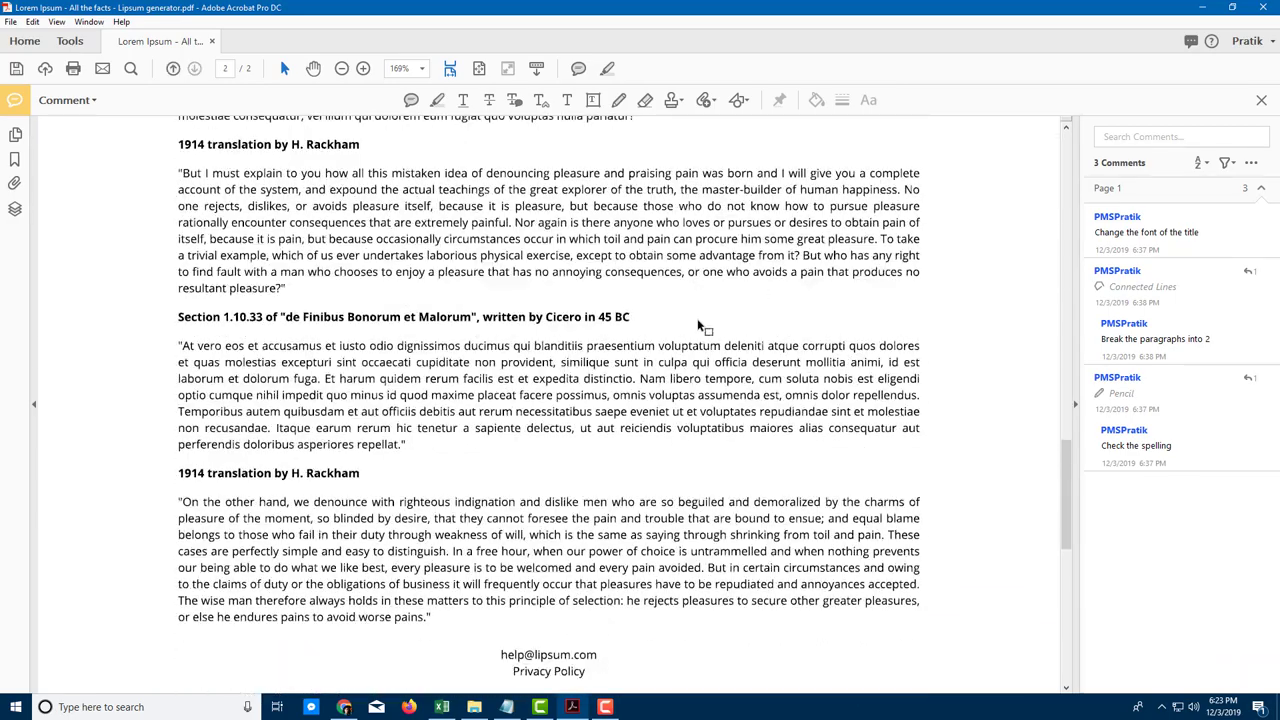
scroll(882, 296, up, 7)
scroll(885, 295, up, 15)
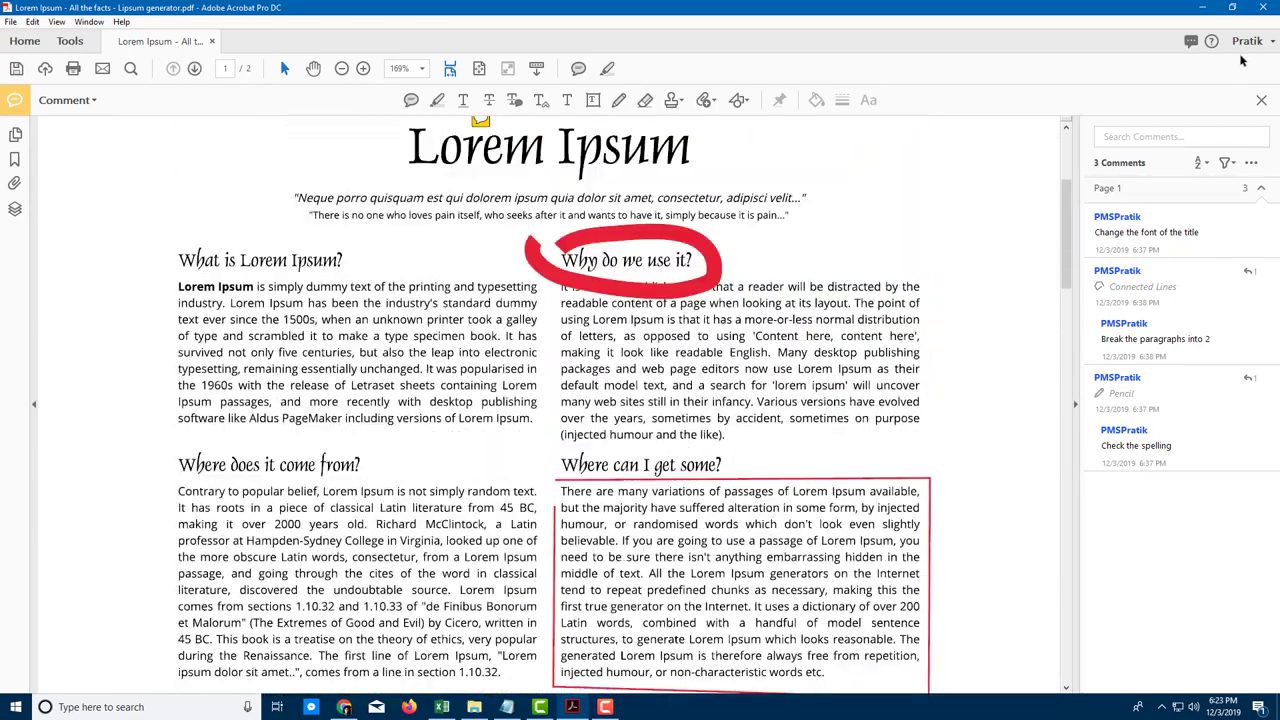
click(1261, 104)
scroll(900, 240, up, 5)
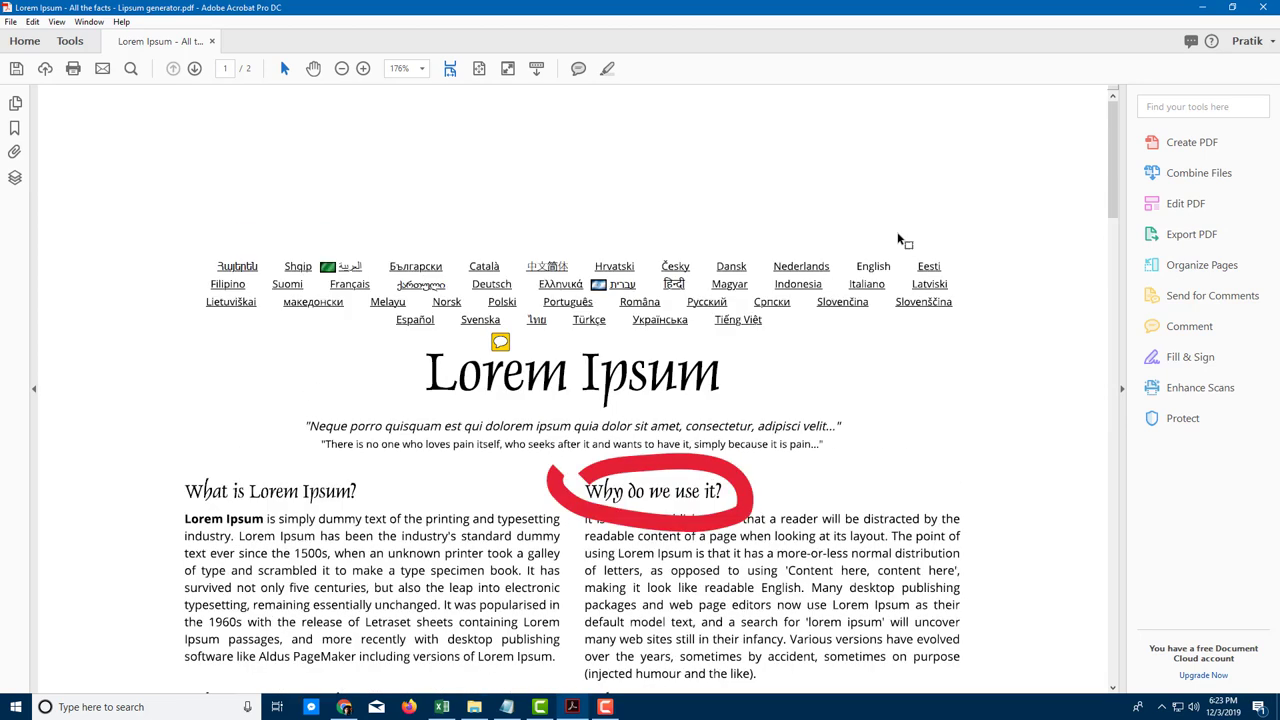
click(1190, 326)
click(1148, 245)
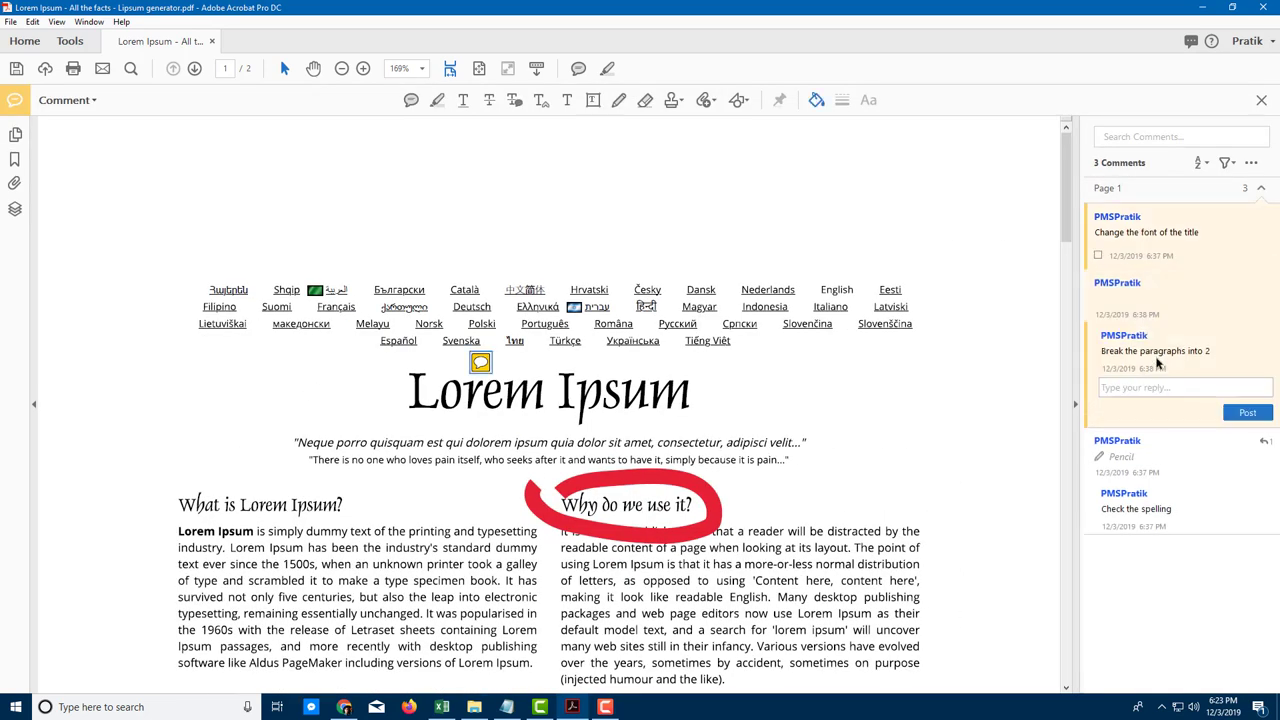
click(1157, 363)
click(1153, 478)
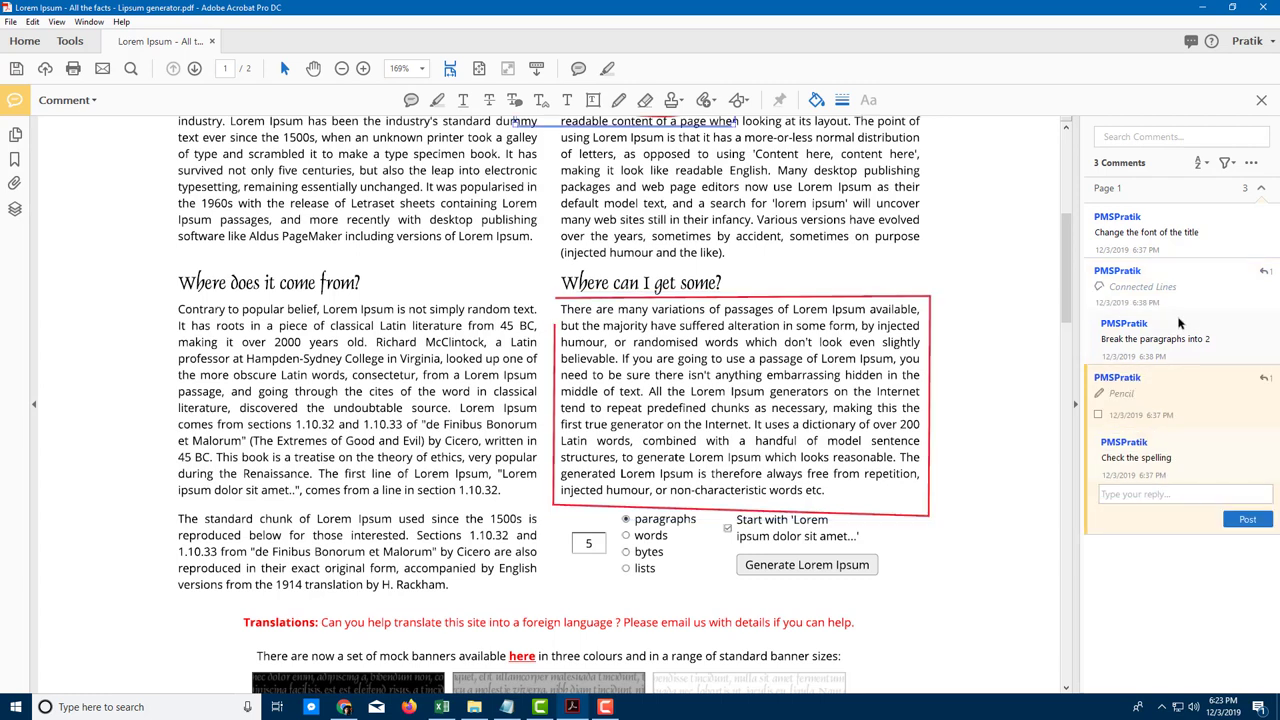
click(1148, 232)
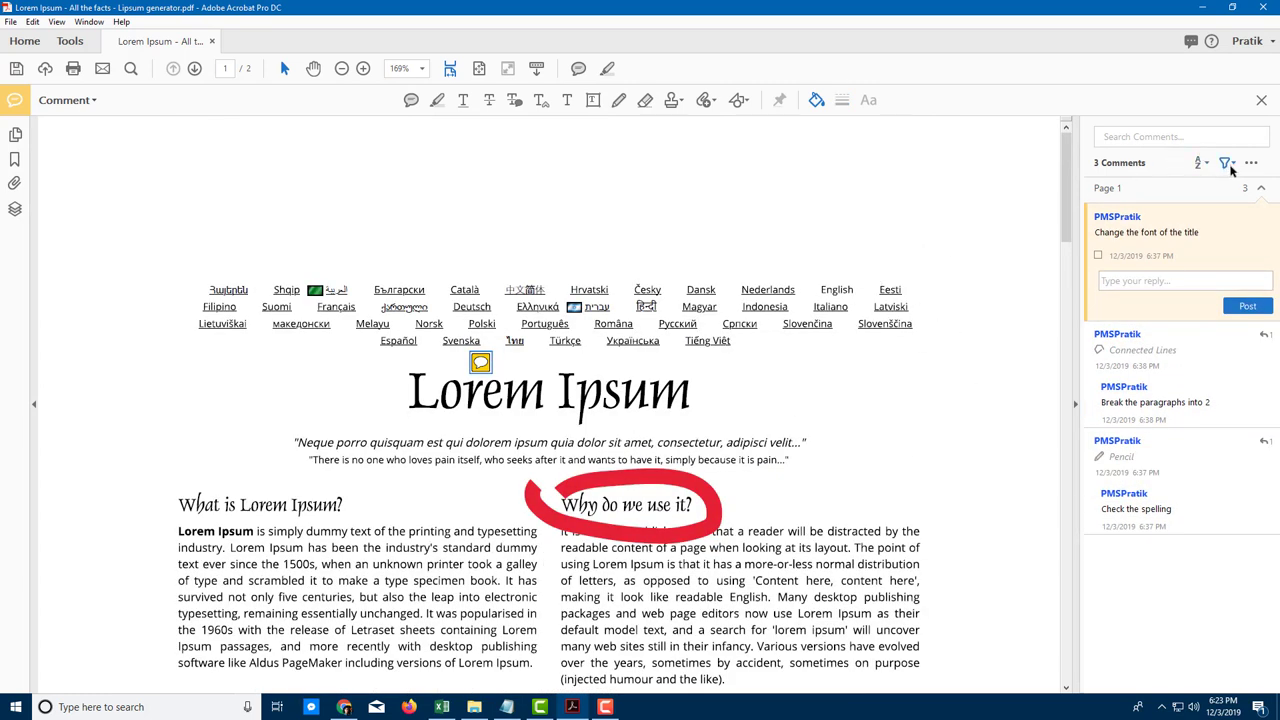
click(1149, 138)
text(font)
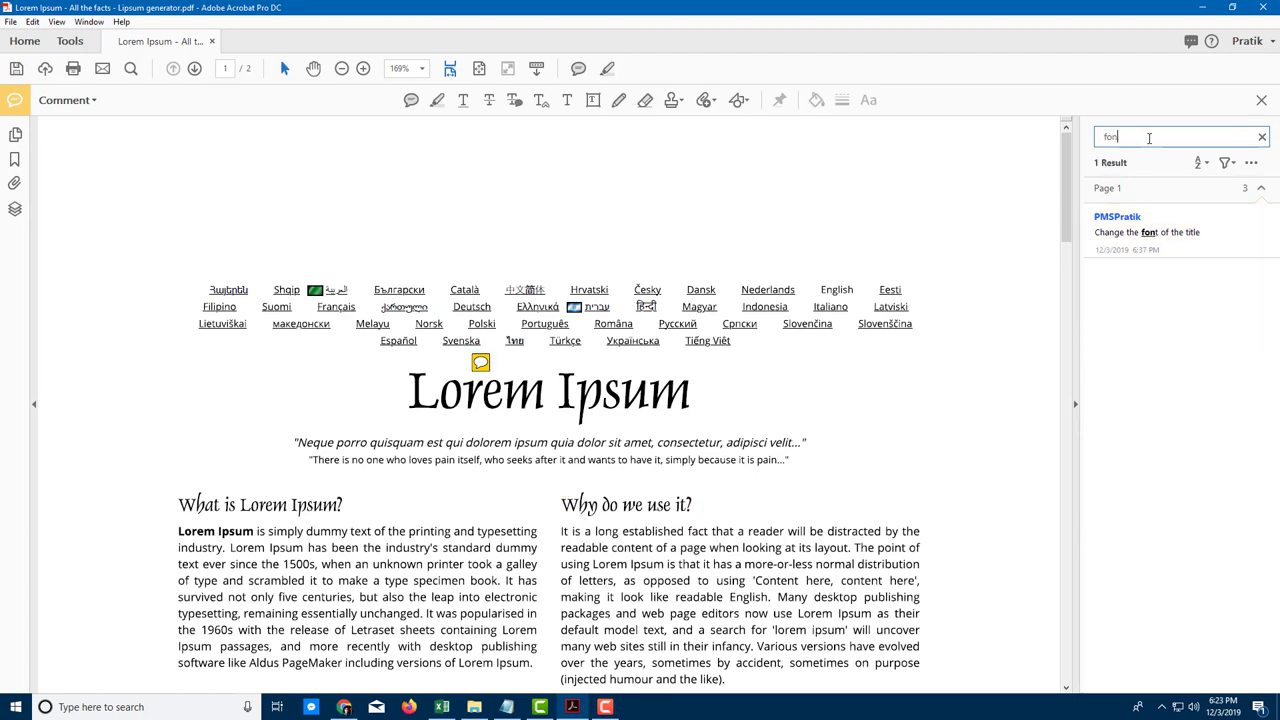
text(t)
key(BackSpace)
key(BackSpace)
key(BackSpace)
key(BackSpace)
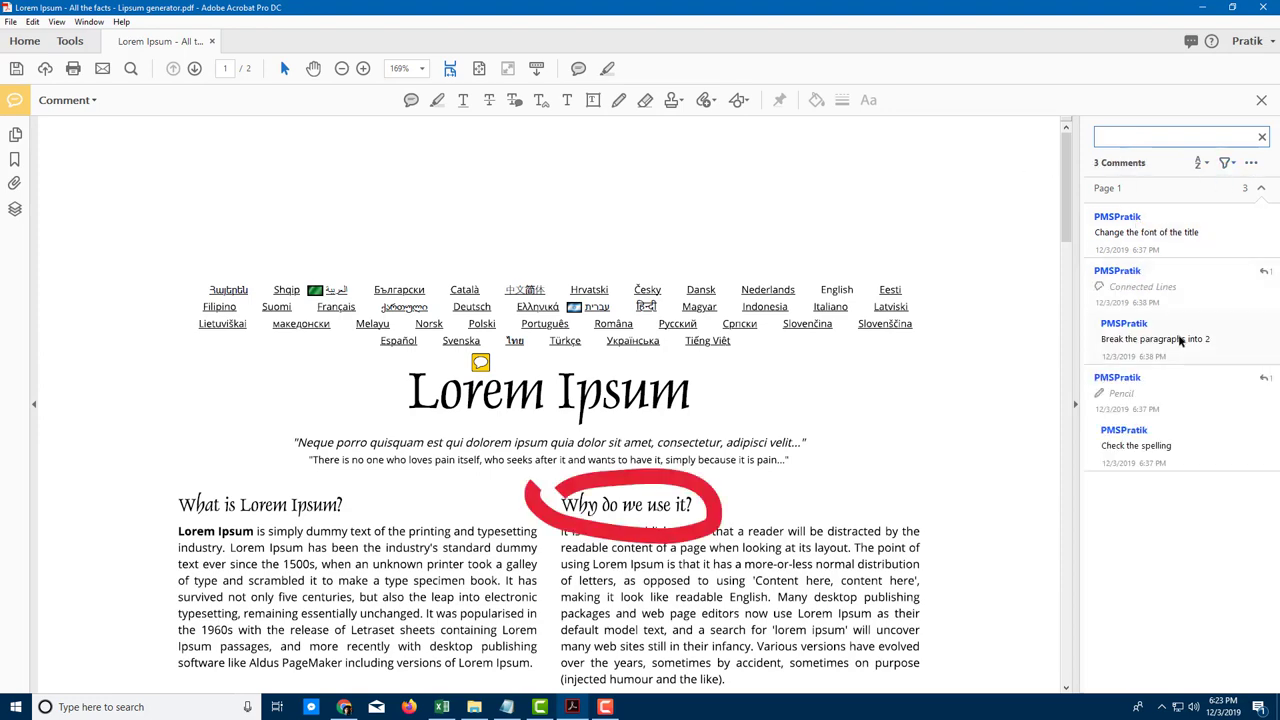
scroll(666, 482, down, 10)
- Hide all comments from the page, then show all comments again
scroll(666, 482, up, 7)
click(1227, 165)
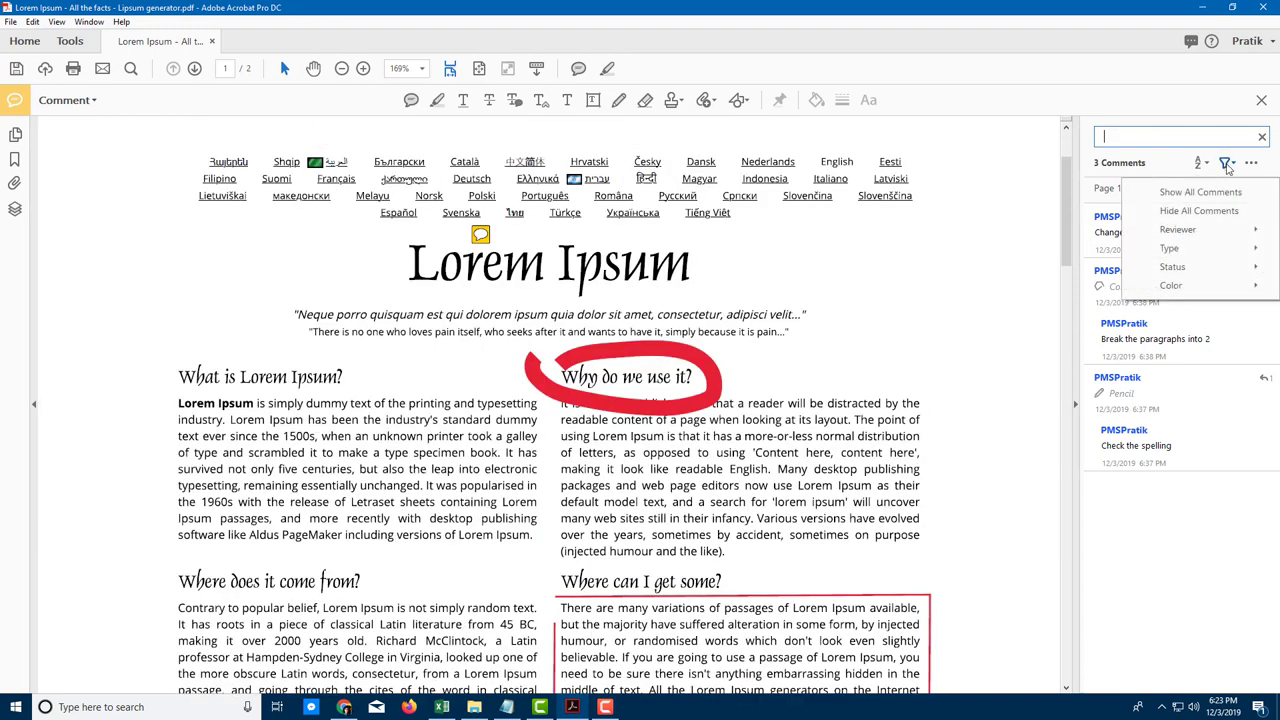
click(1180, 212)
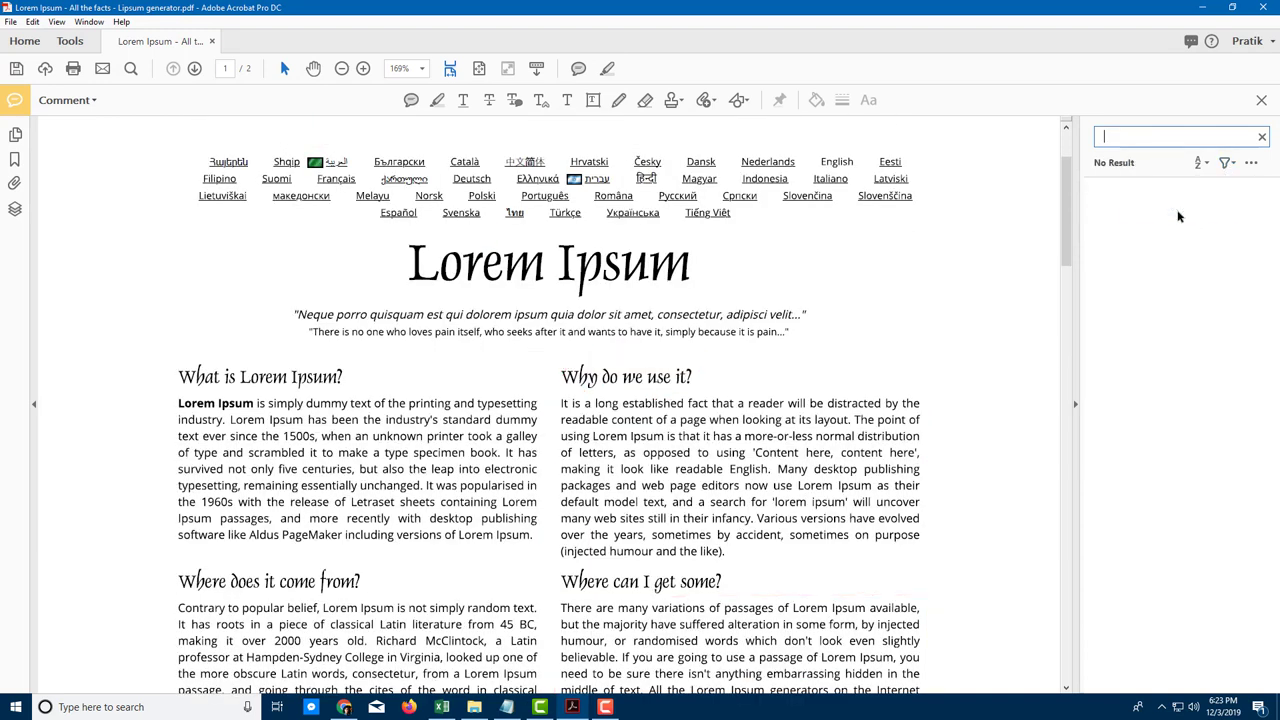
click(1227, 164)
click(1215, 193)
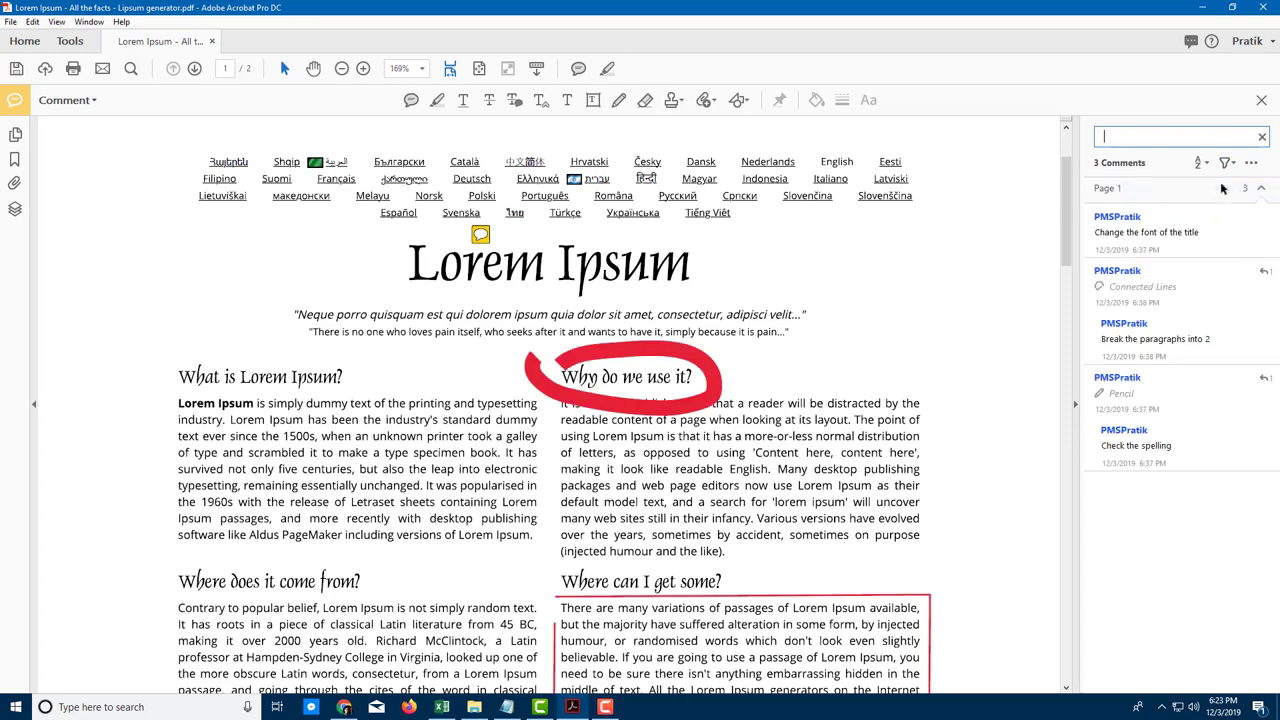
- Filter comments by type: Sticky Note only, add Pencil, then all types
click(1227, 164)
mouse_move(1220, 252)
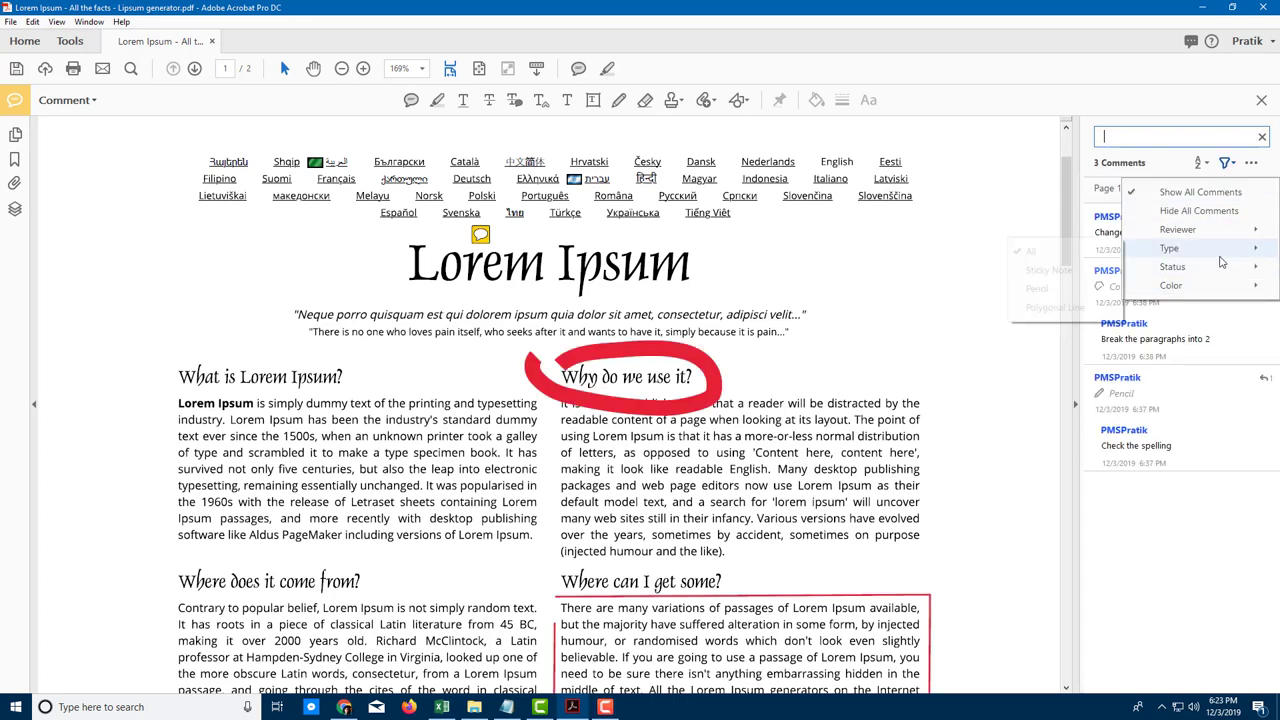
click(1045, 270)
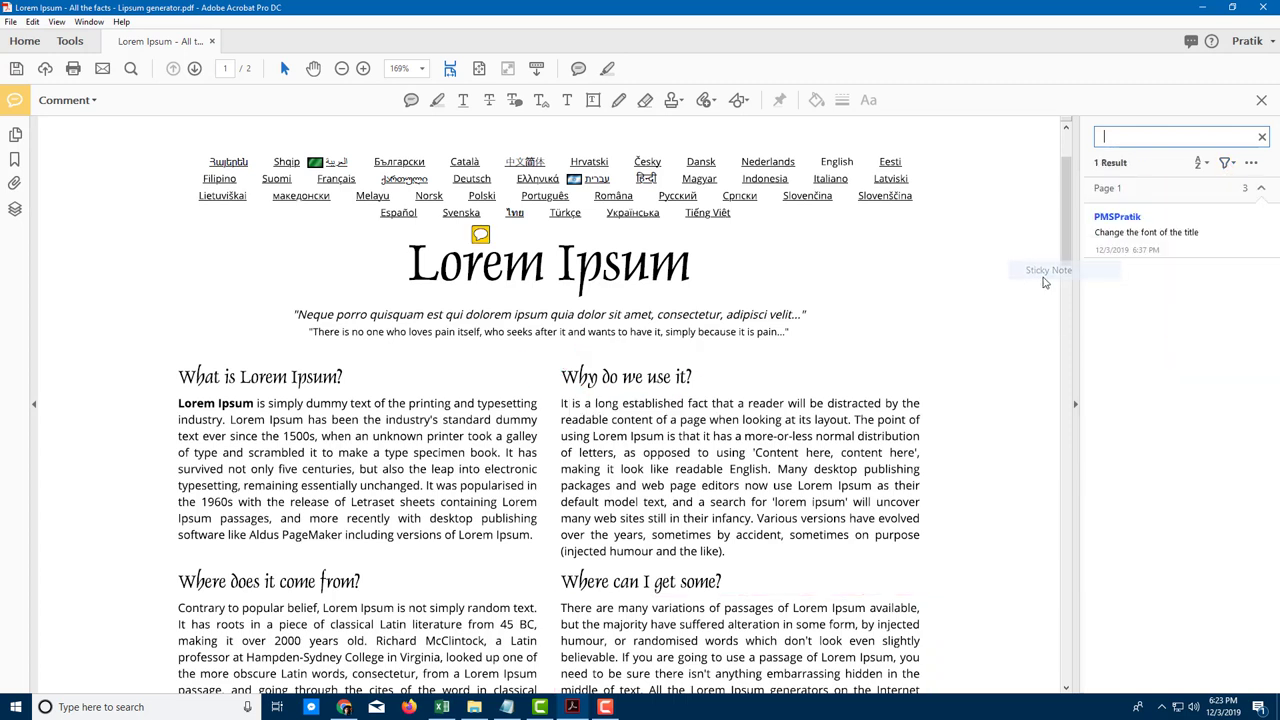
click(1228, 164)
mouse_move(1175, 256)
click(1040, 287)
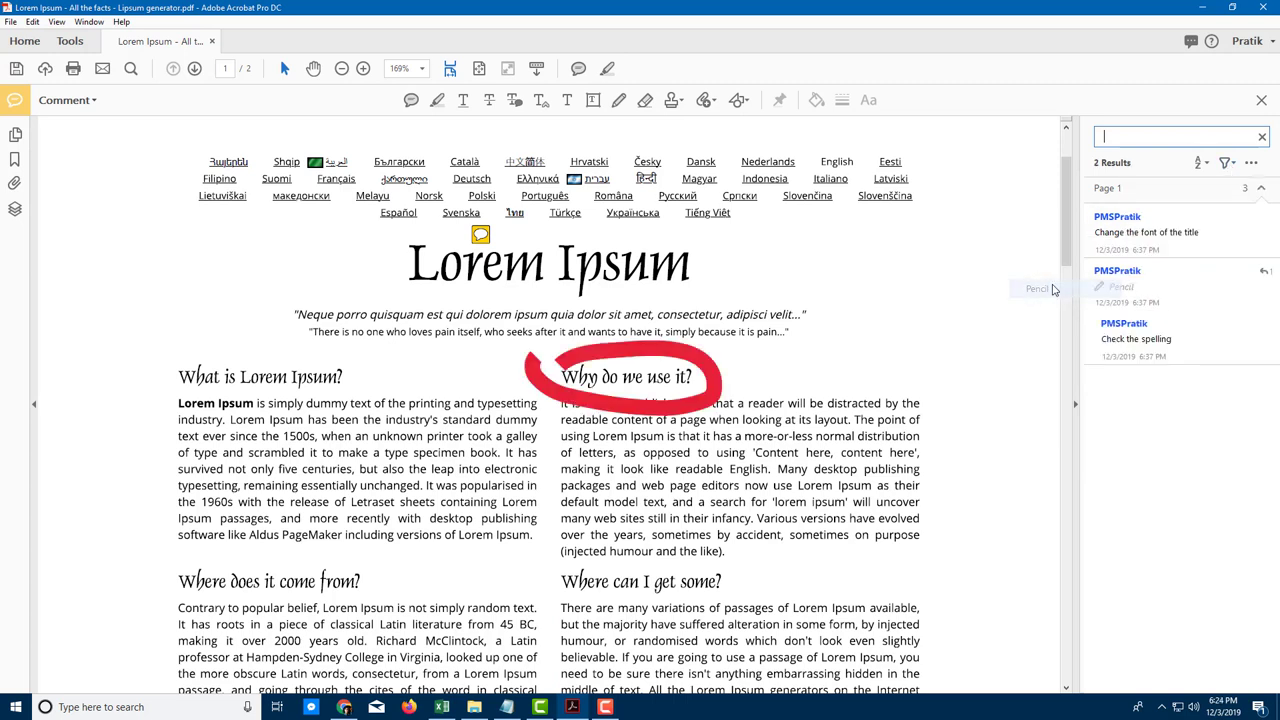
click(1226, 163)
mouse_move(1170, 248)
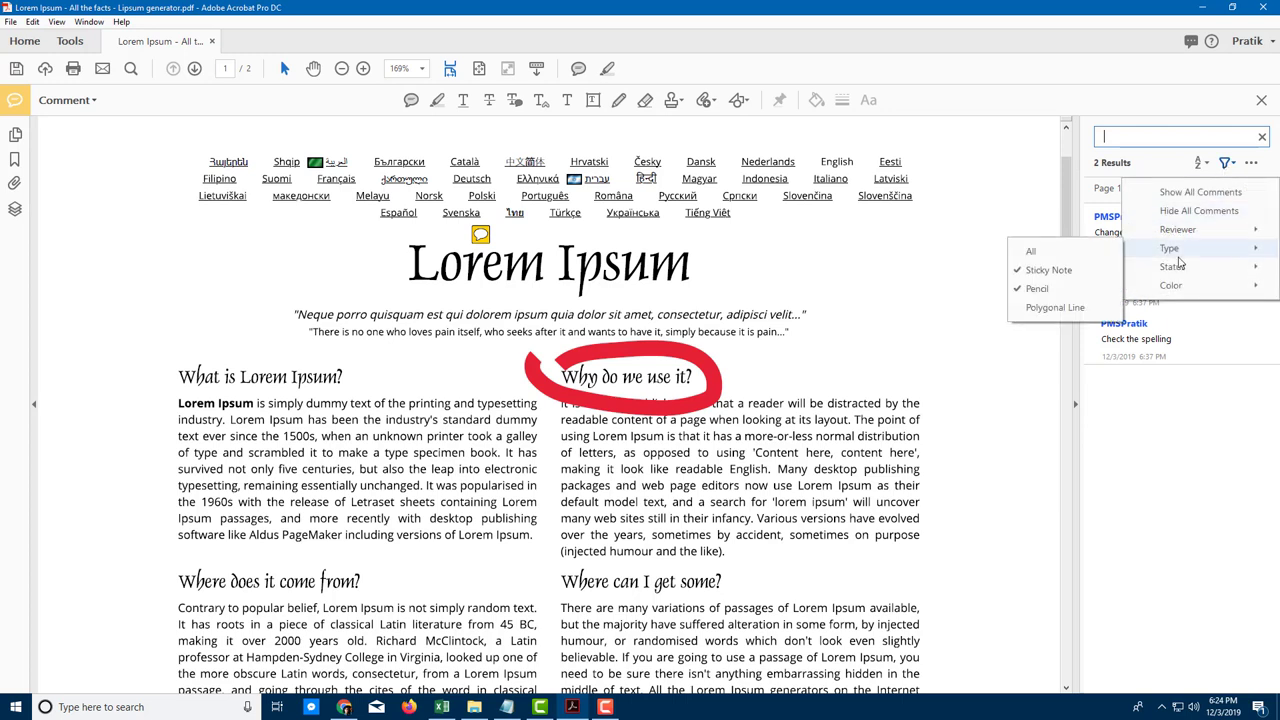
click(1084, 253)
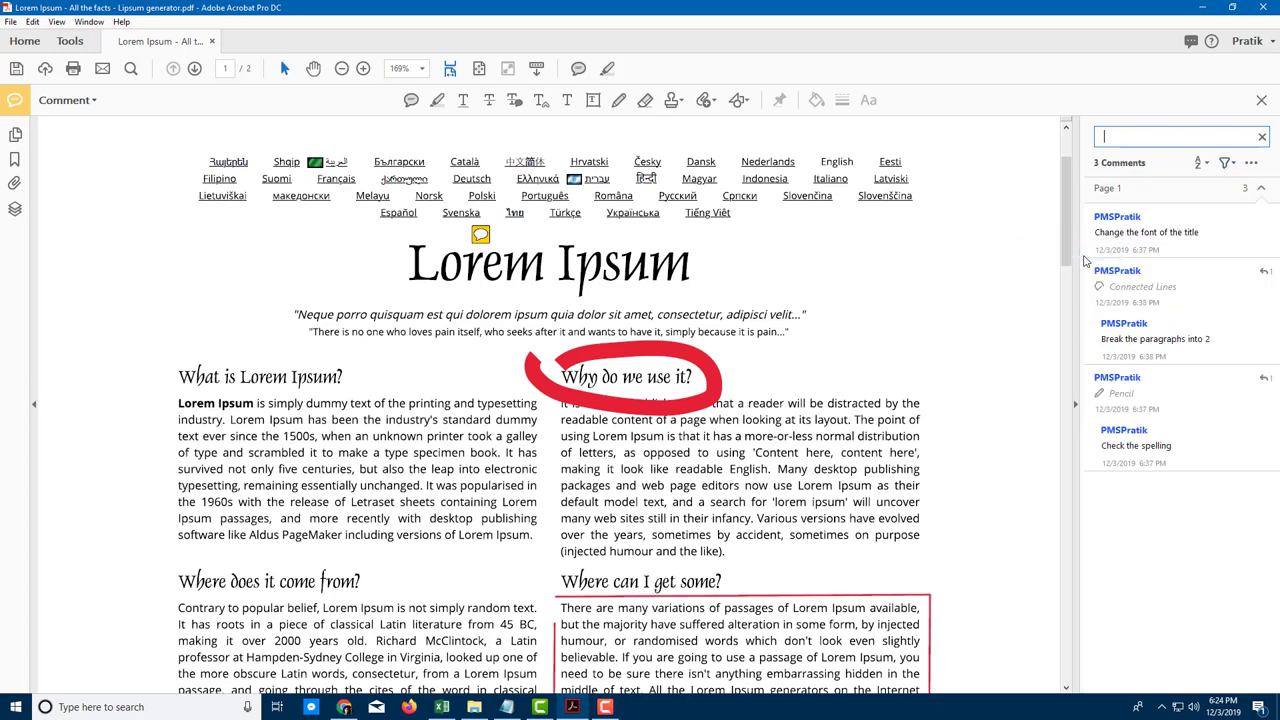
- Filter the comments to red only, then restore all colours
click(1224, 163)
mouse_move(1203, 287)
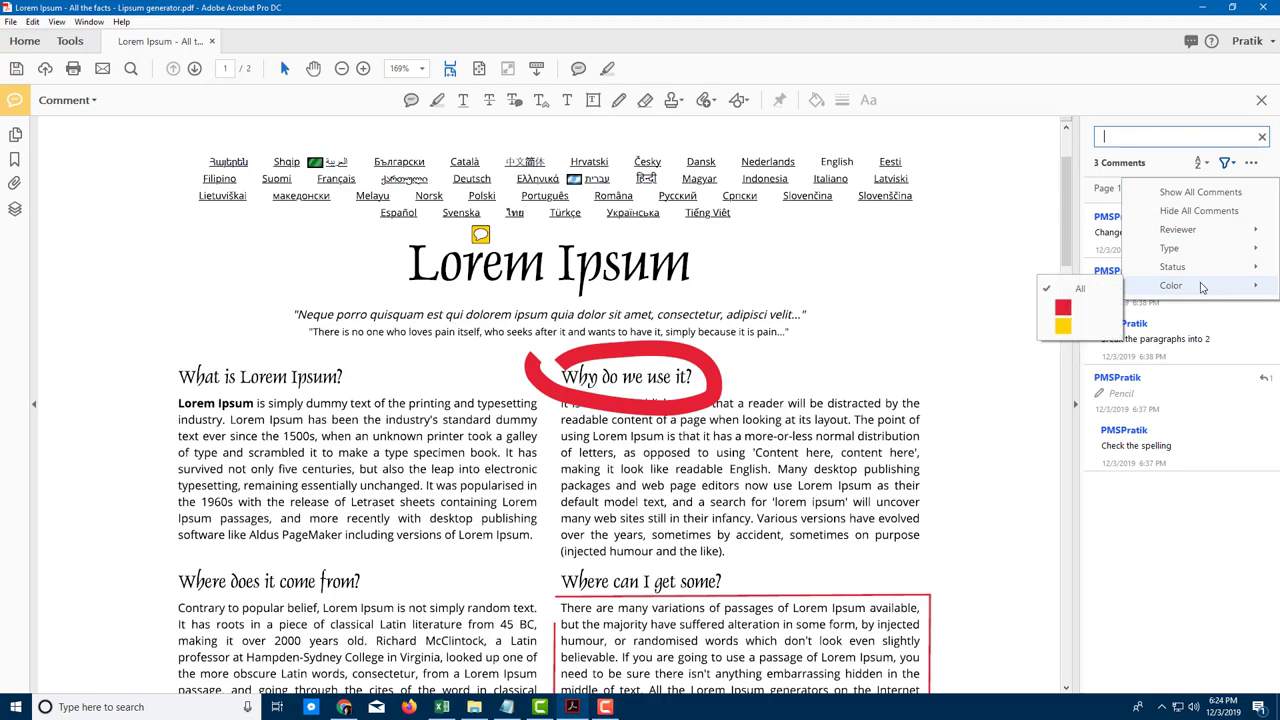
click(1063, 310)
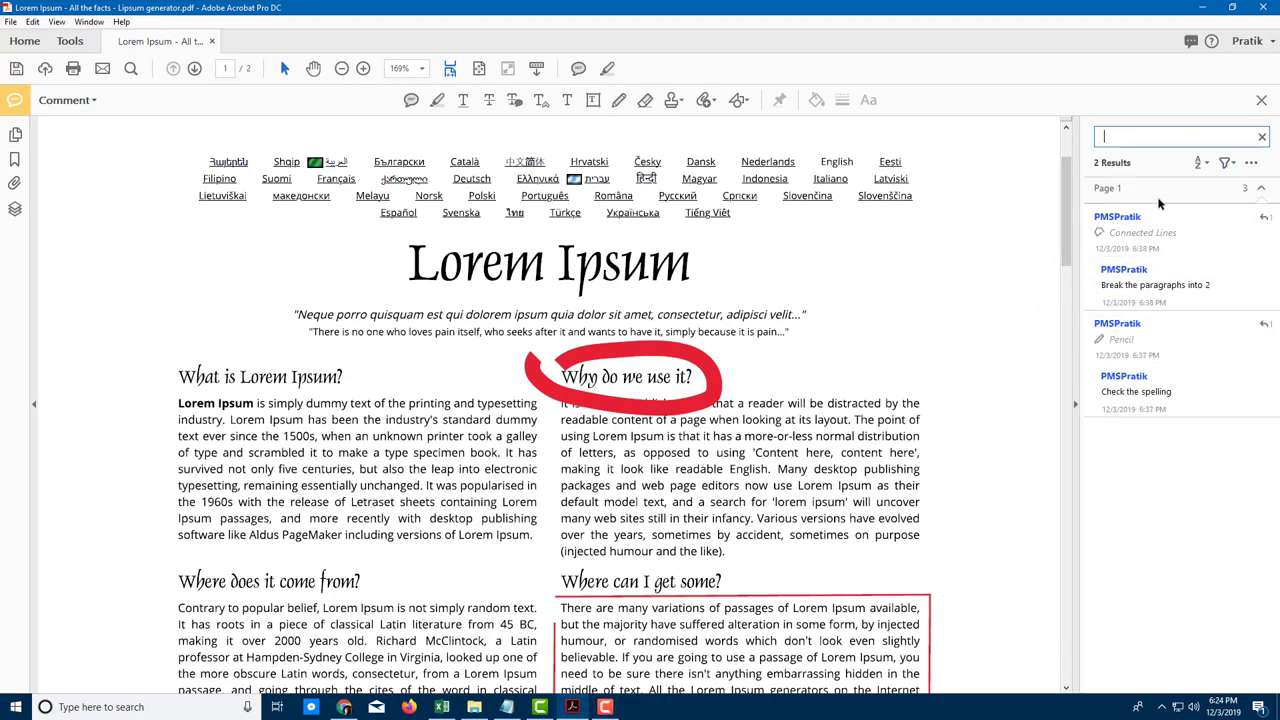
click(1201, 166)
click(1224, 163)
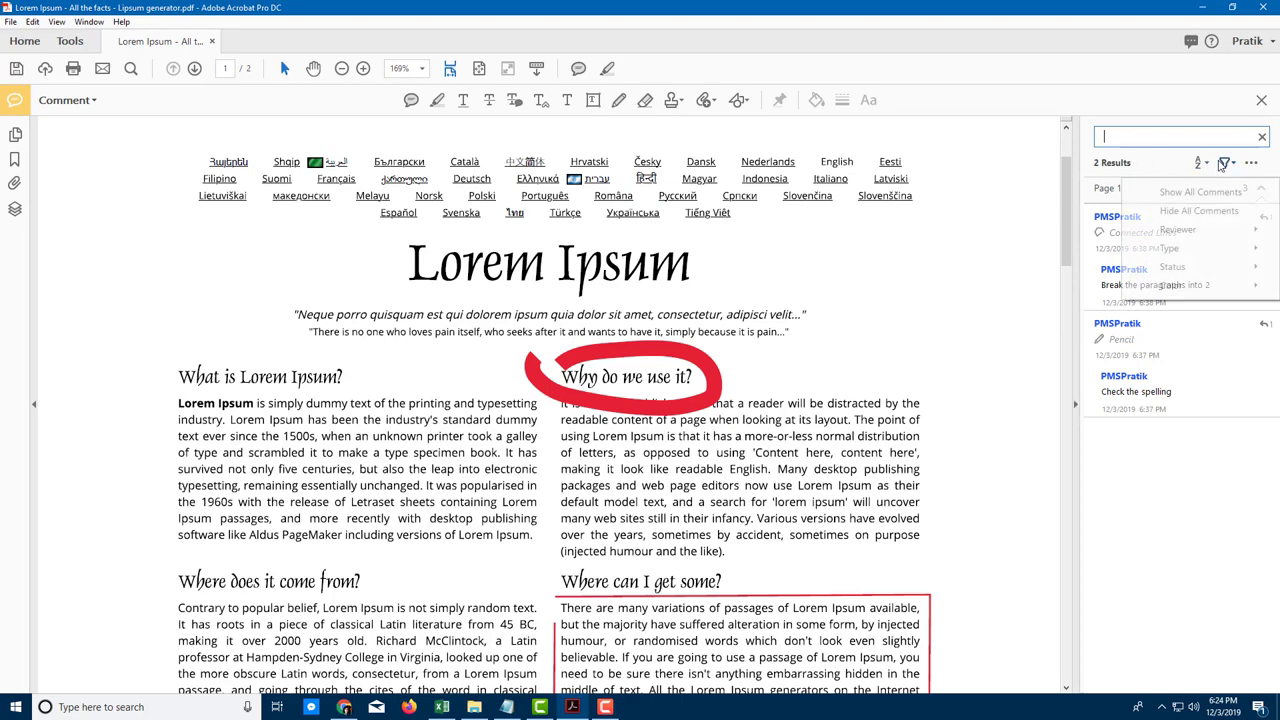
mouse_move(1190, 290)
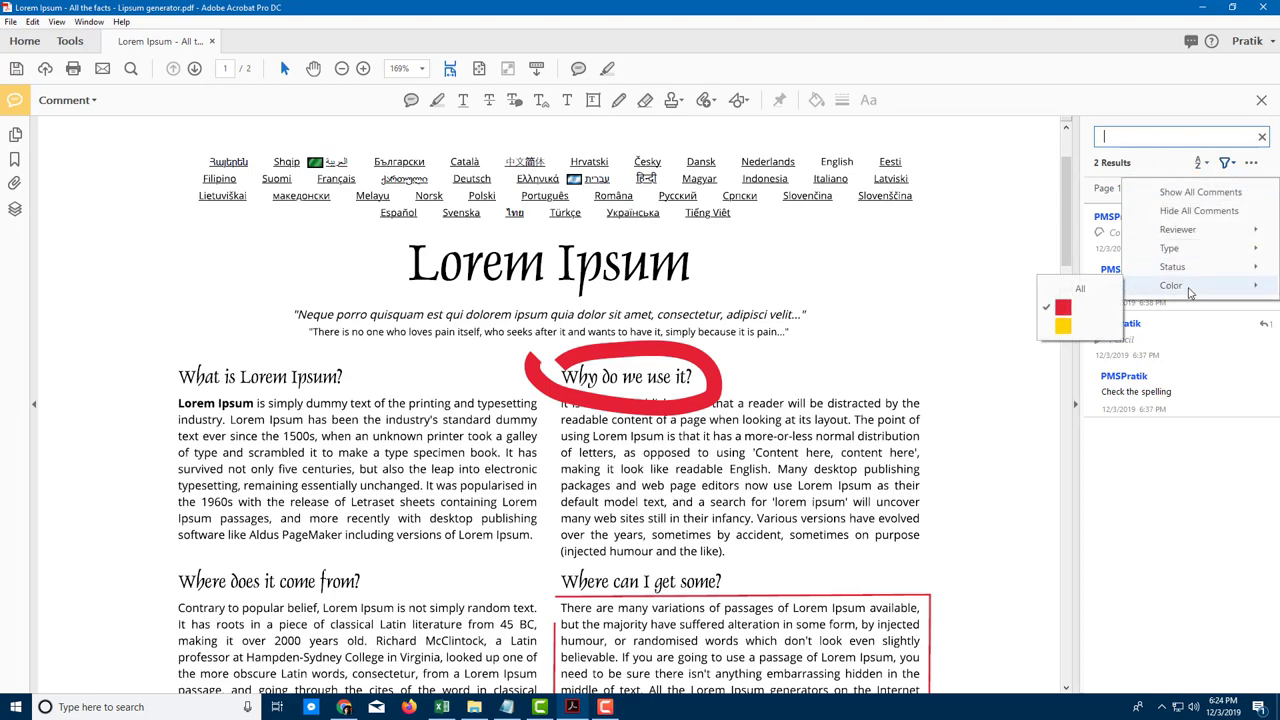
click(1104, 292)
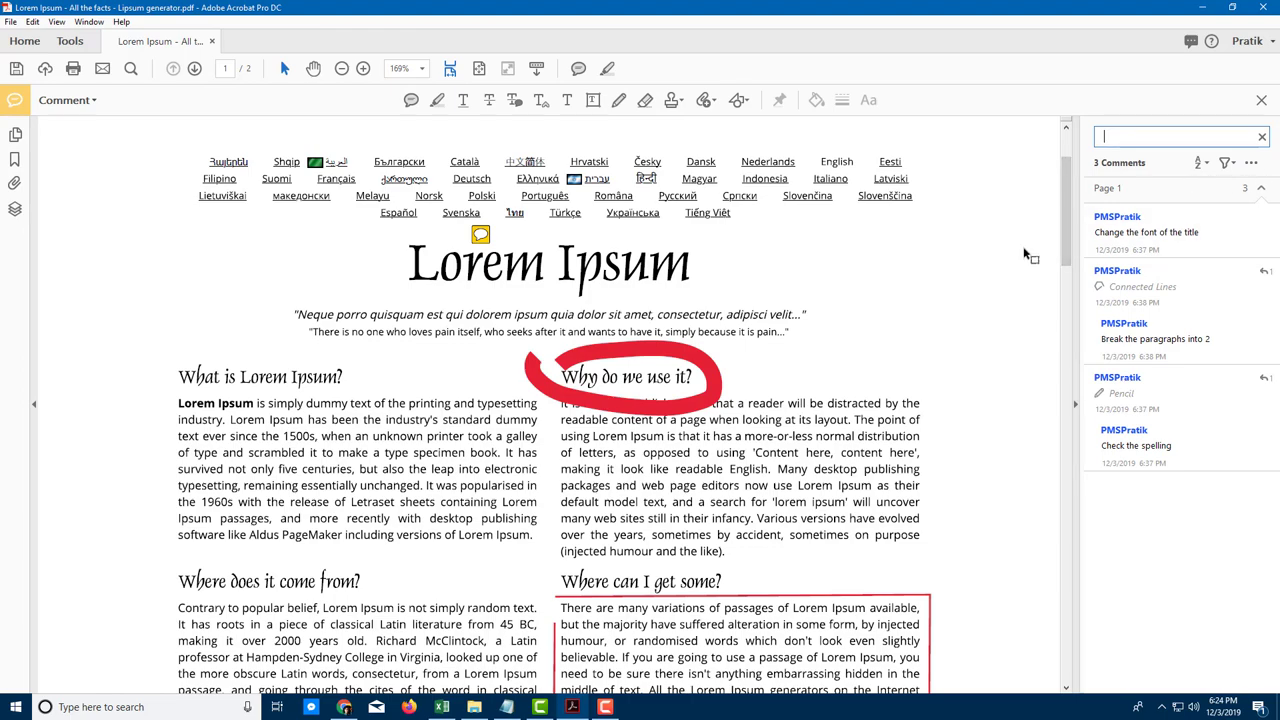
- Open the '...' options menu of the Comments list
scroll(1030, 256, down, 5)
scroll(986, 266, down, 2)
scroll(986, 266, up, 5)
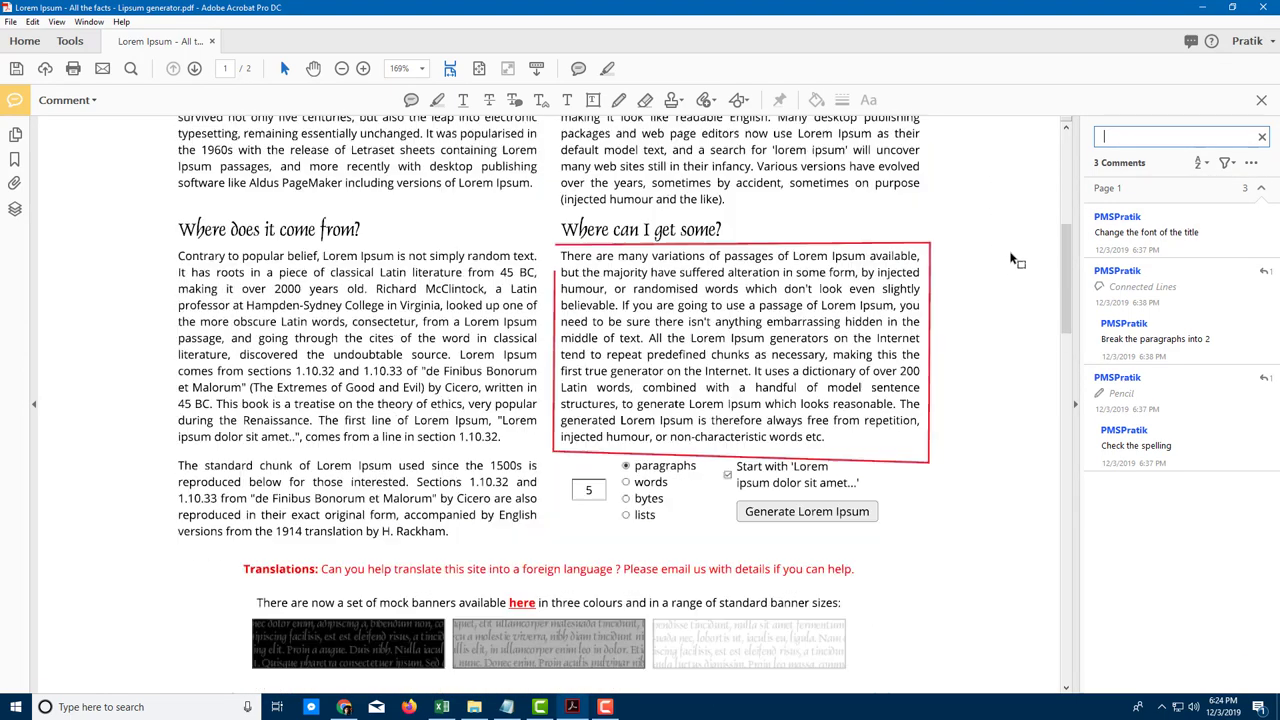
click(1251, 163)
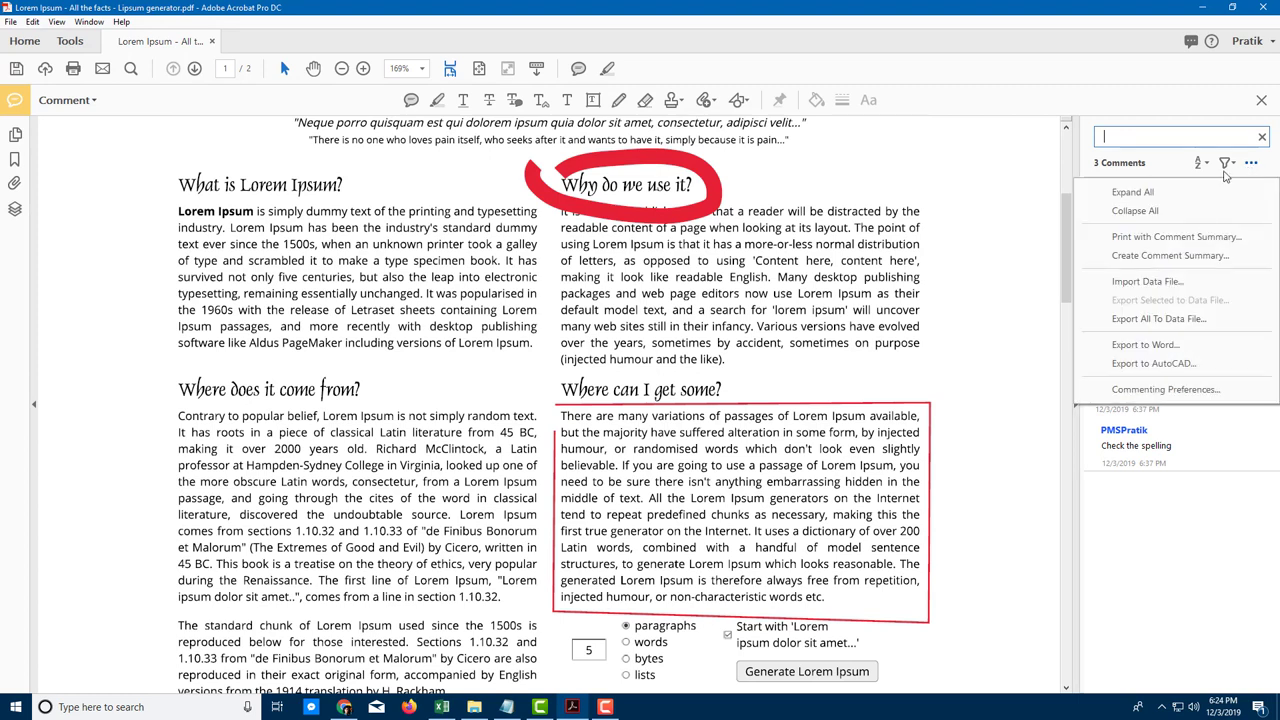
- Choose Create Comment Summary from the Comments options menu
click(1150, 257)
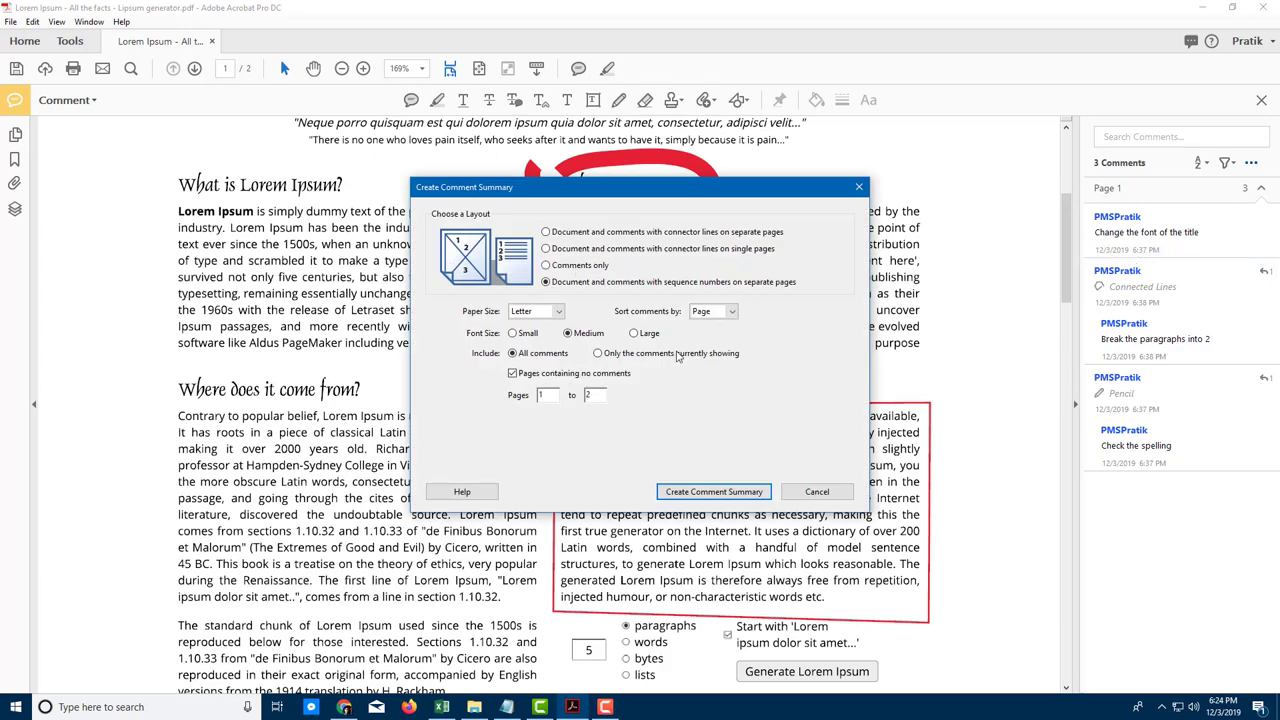
- Compare each summary layout, ending on connector lines on single pages
click(579, 266)
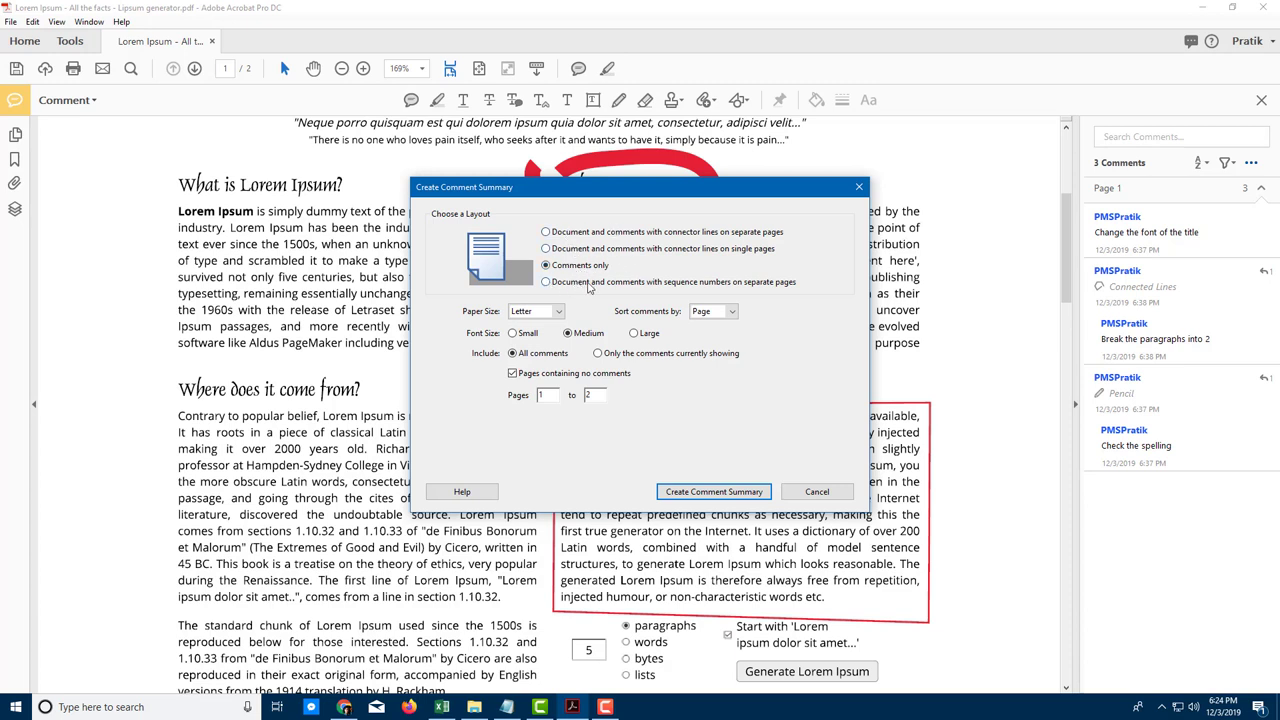
click(580, 287)
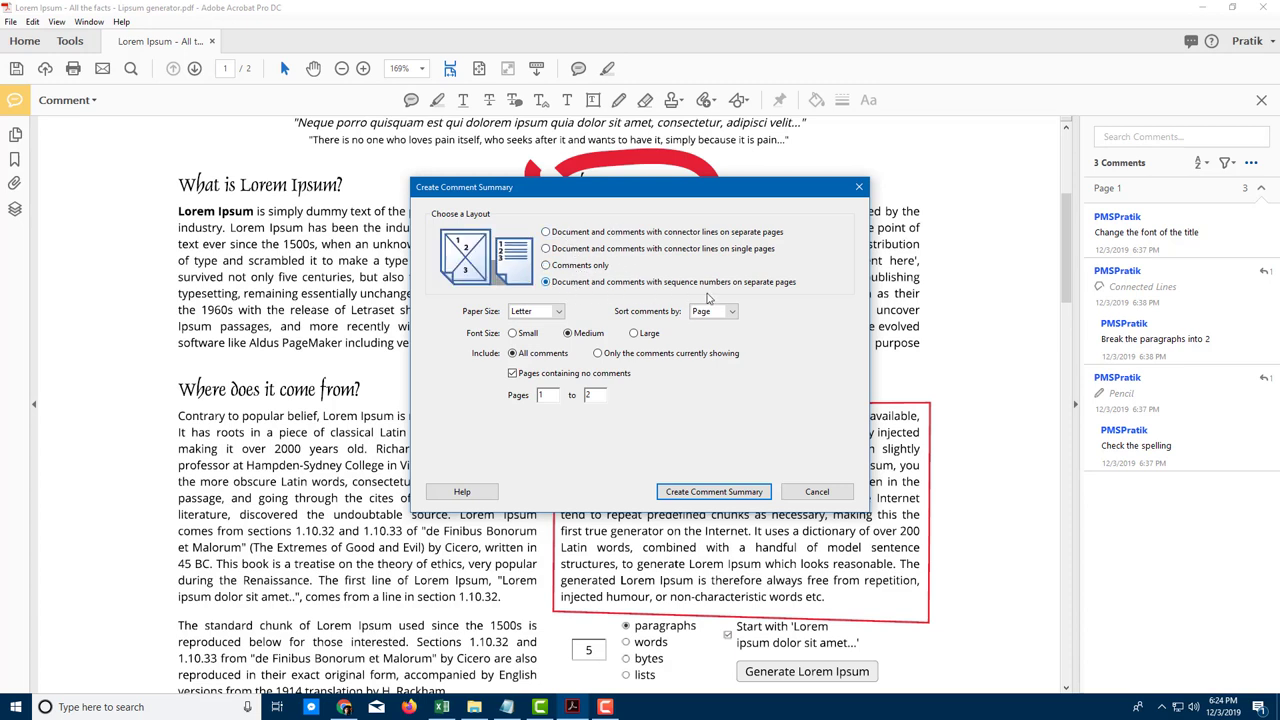
click(716, 250)
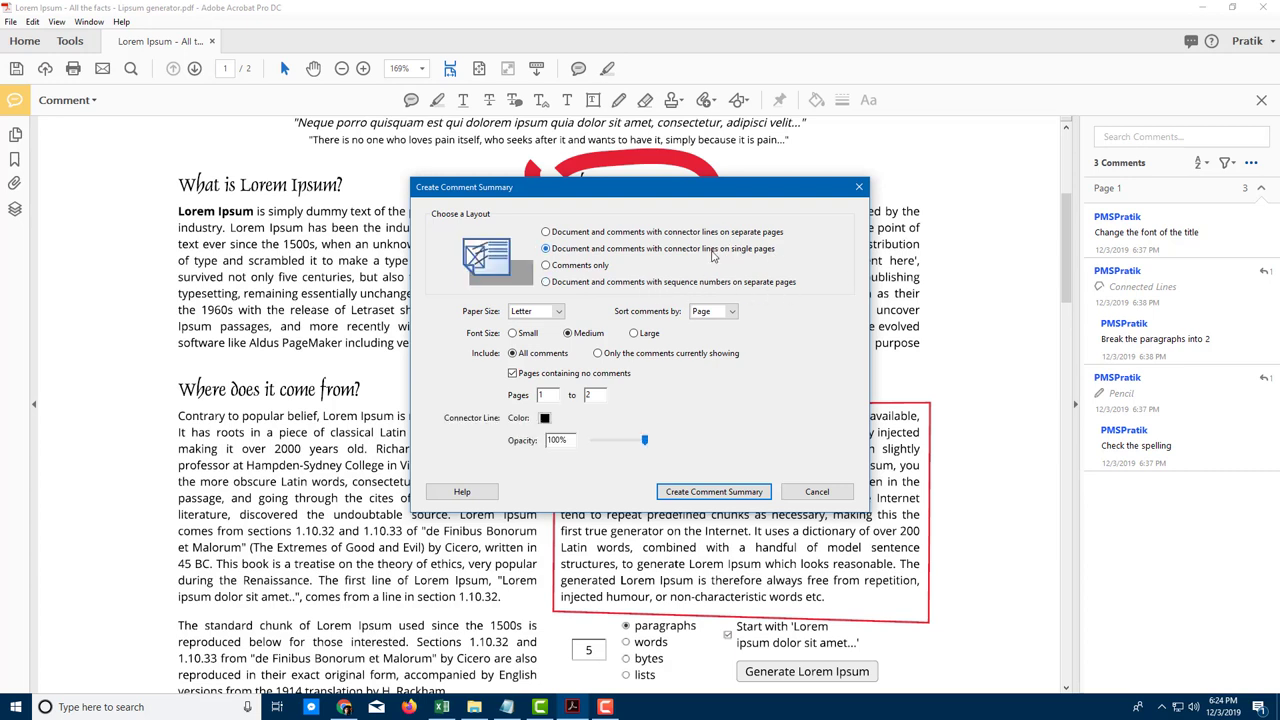
click(712, 233)
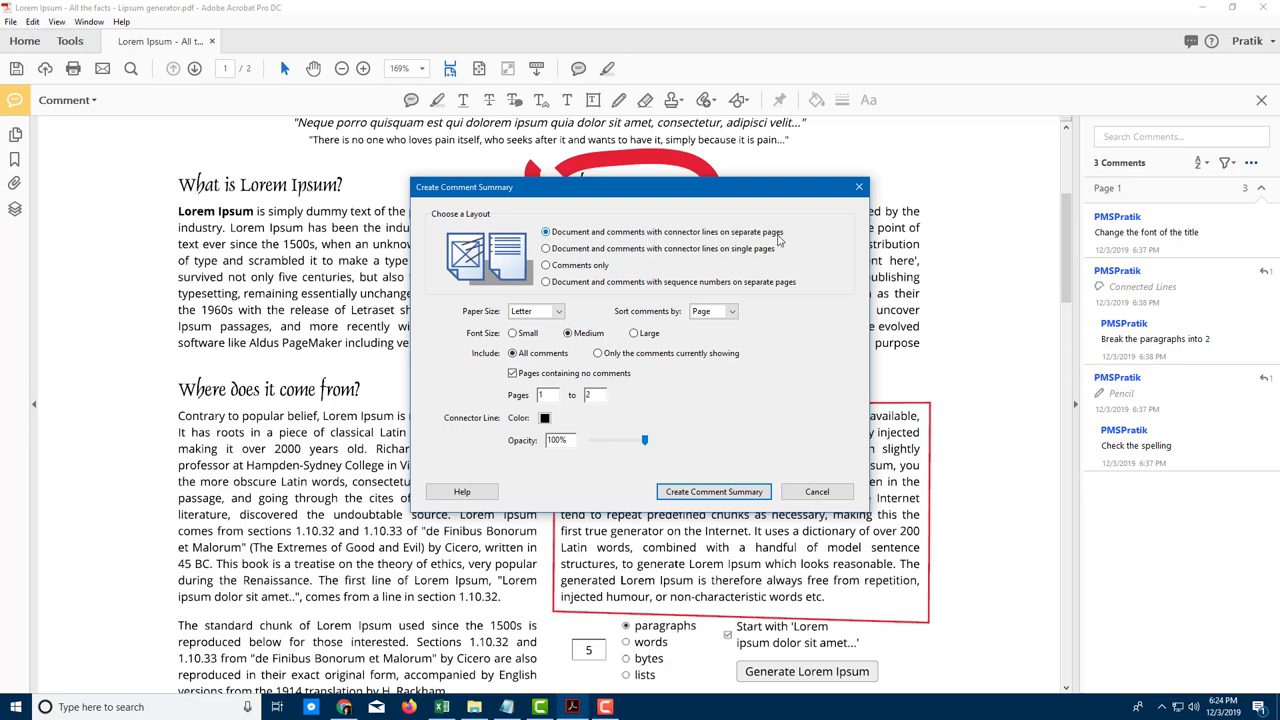
click(605, 255)
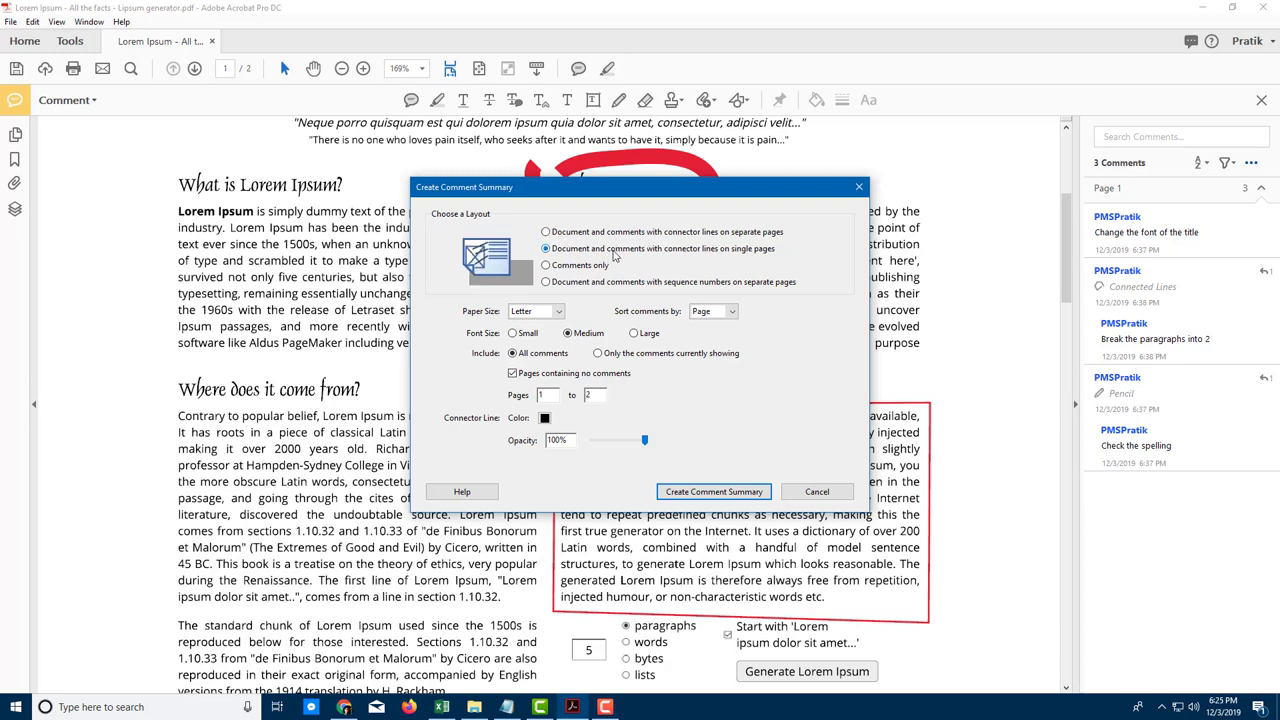
click(598, 268)
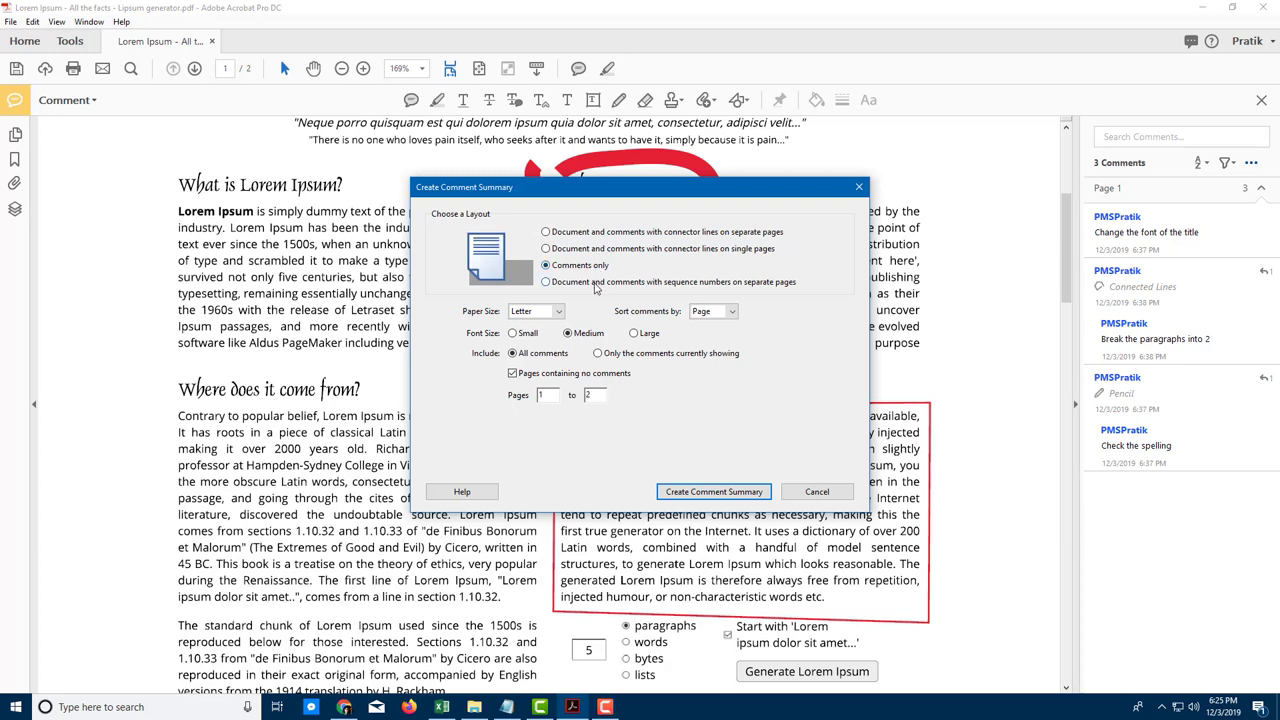
click(596, 284)
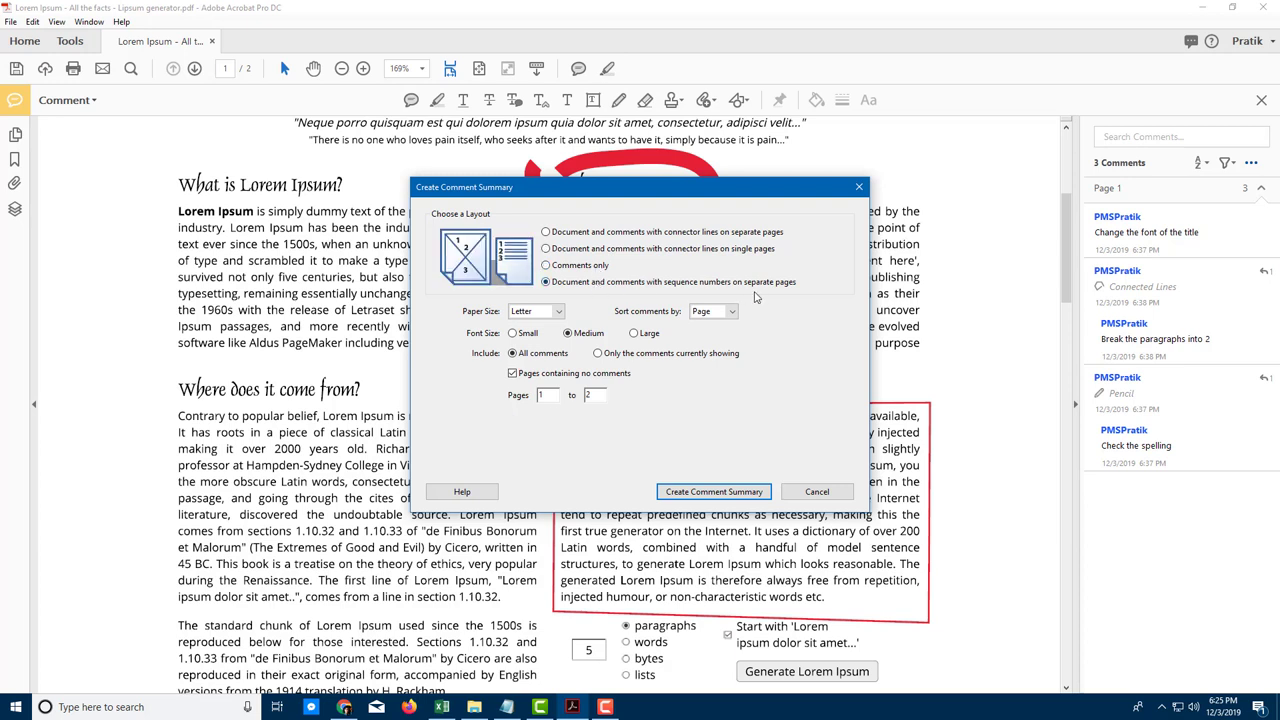
click(587, 254)
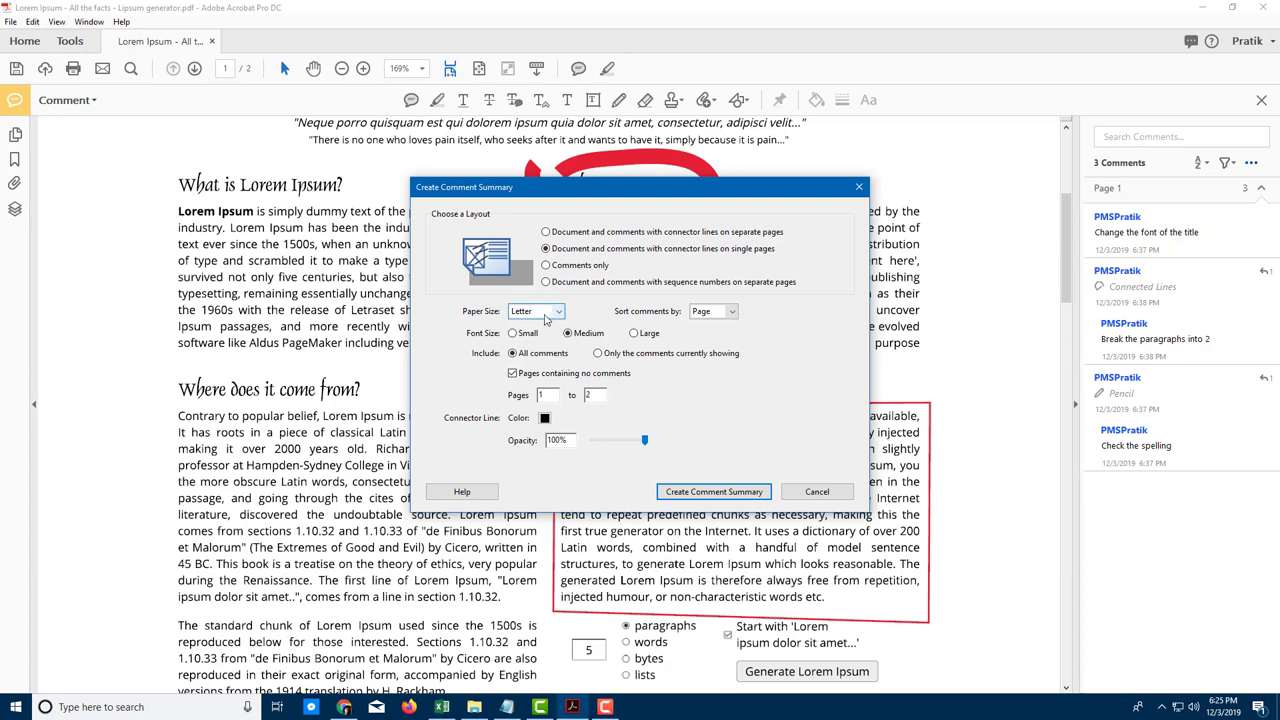
- Create the summary on A4, sorted by Page, excluding pages without comments
click(553, 315)
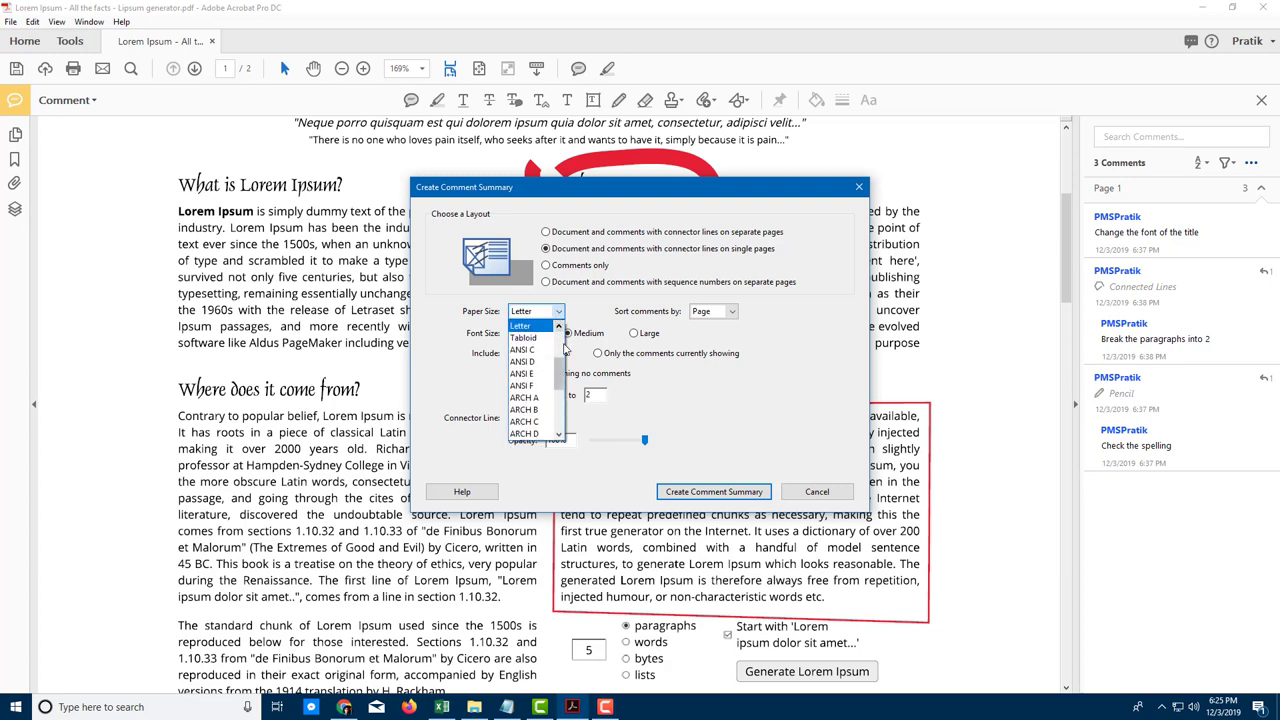
drag(560, 383, 560, 340)
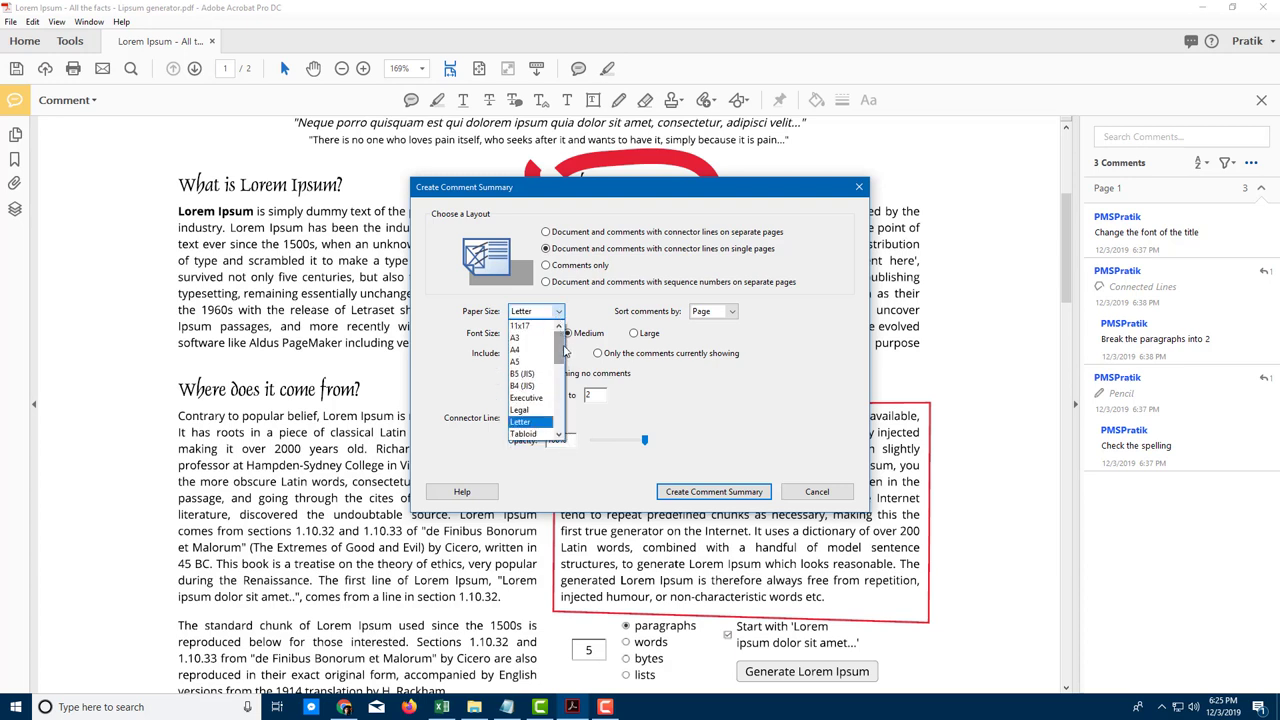
click(529, 350)
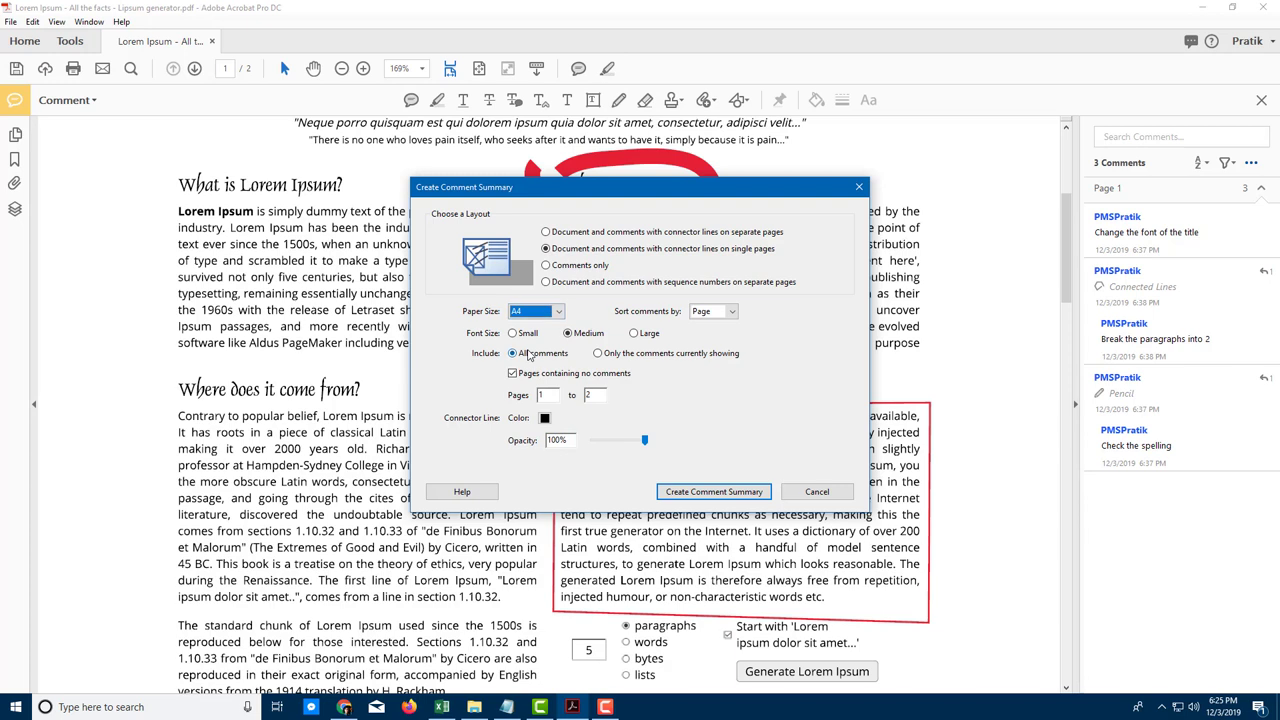
click(731, 311)
click(706, 324)
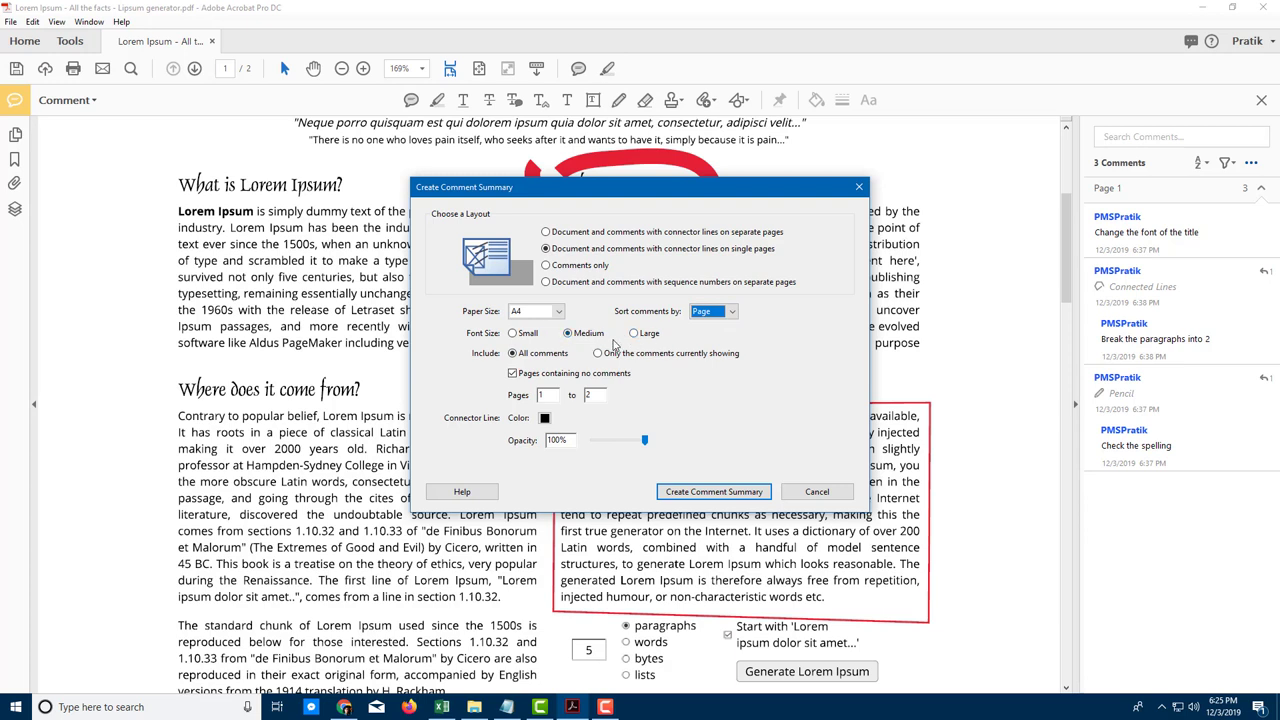
click(544, 419)
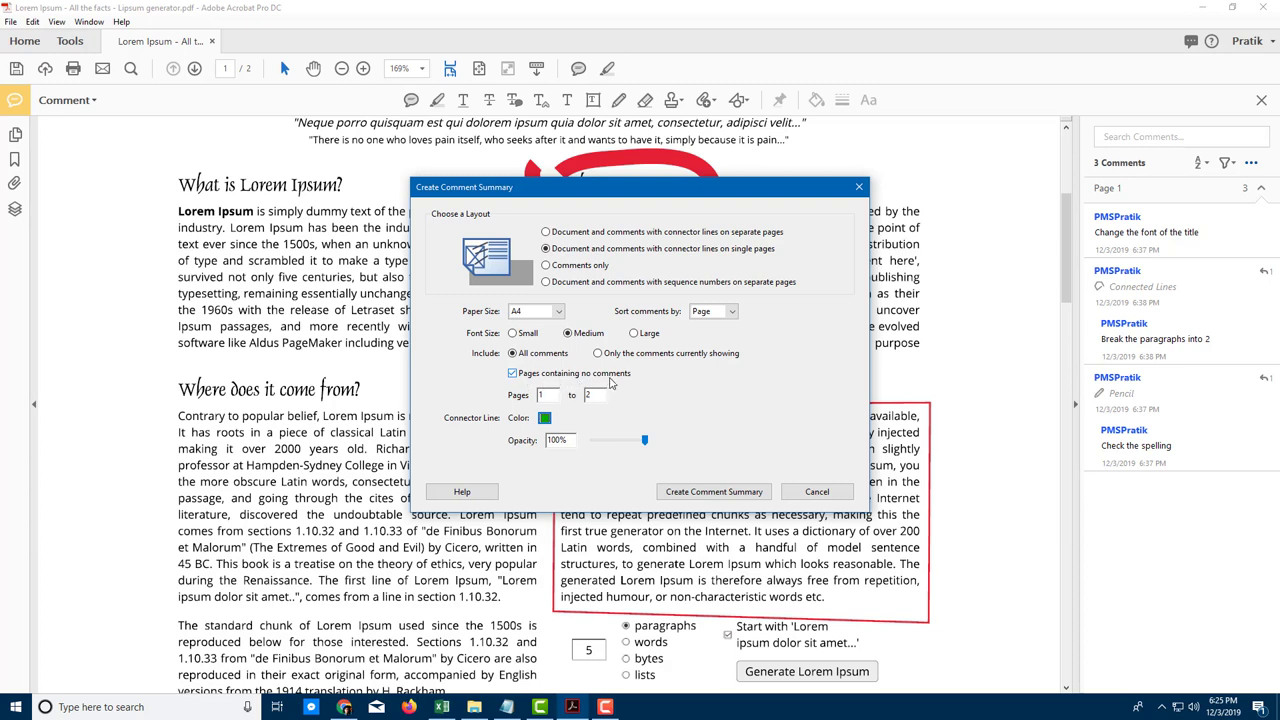
click(555, 378)
click(714, 491)
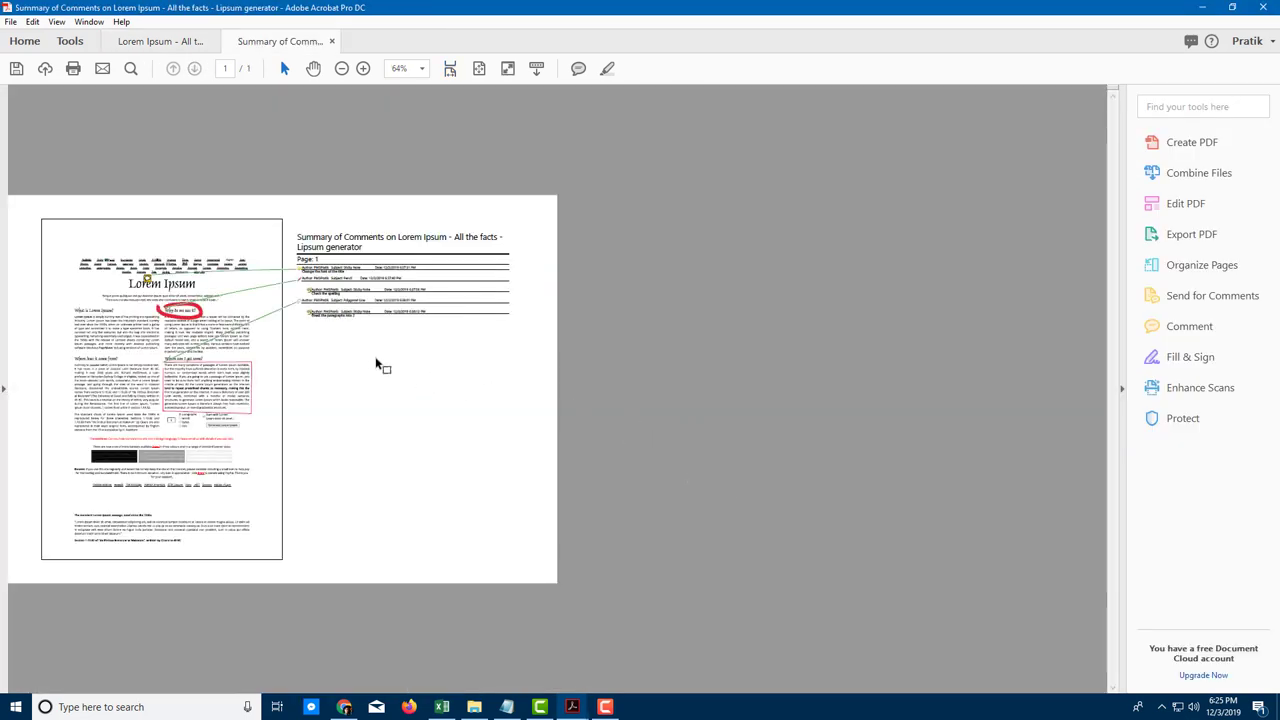
- Zoom into the Summary of Comments document to read it
click(363, 68)
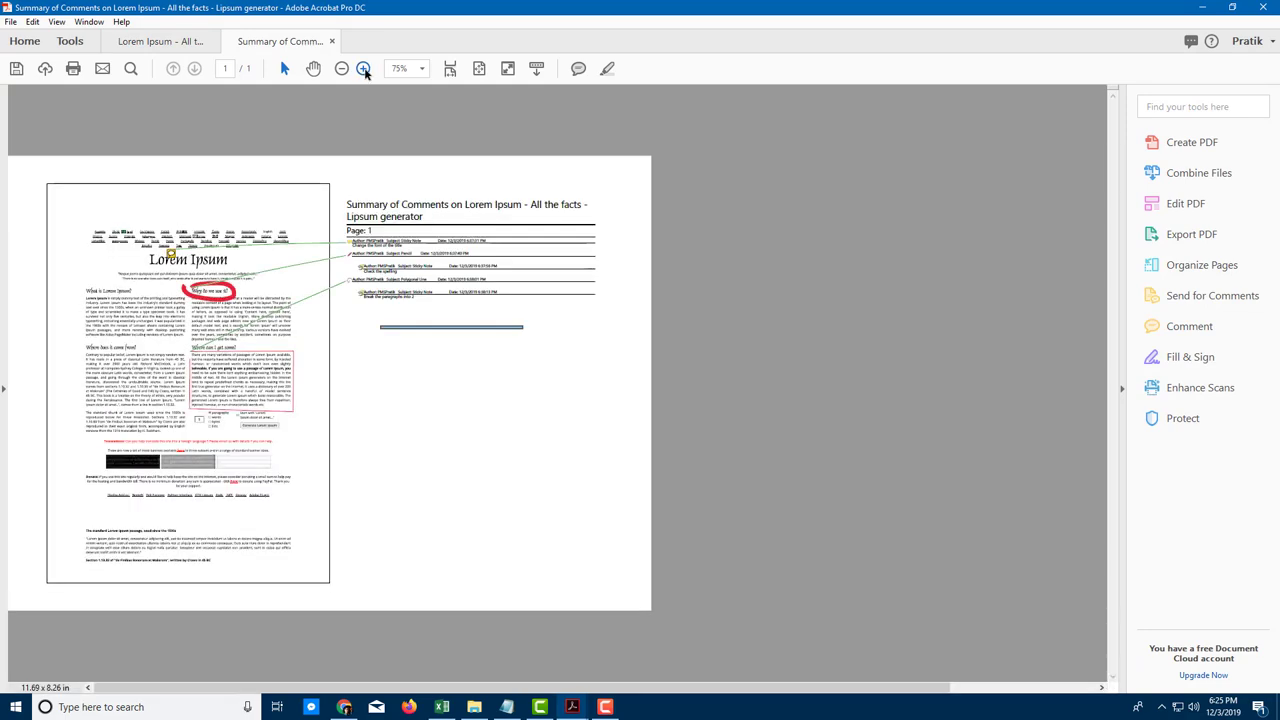
click(363, 68)
click(363, 68)
scroll(380, 338, down, 2)
scroll(492, 307, up, 2)
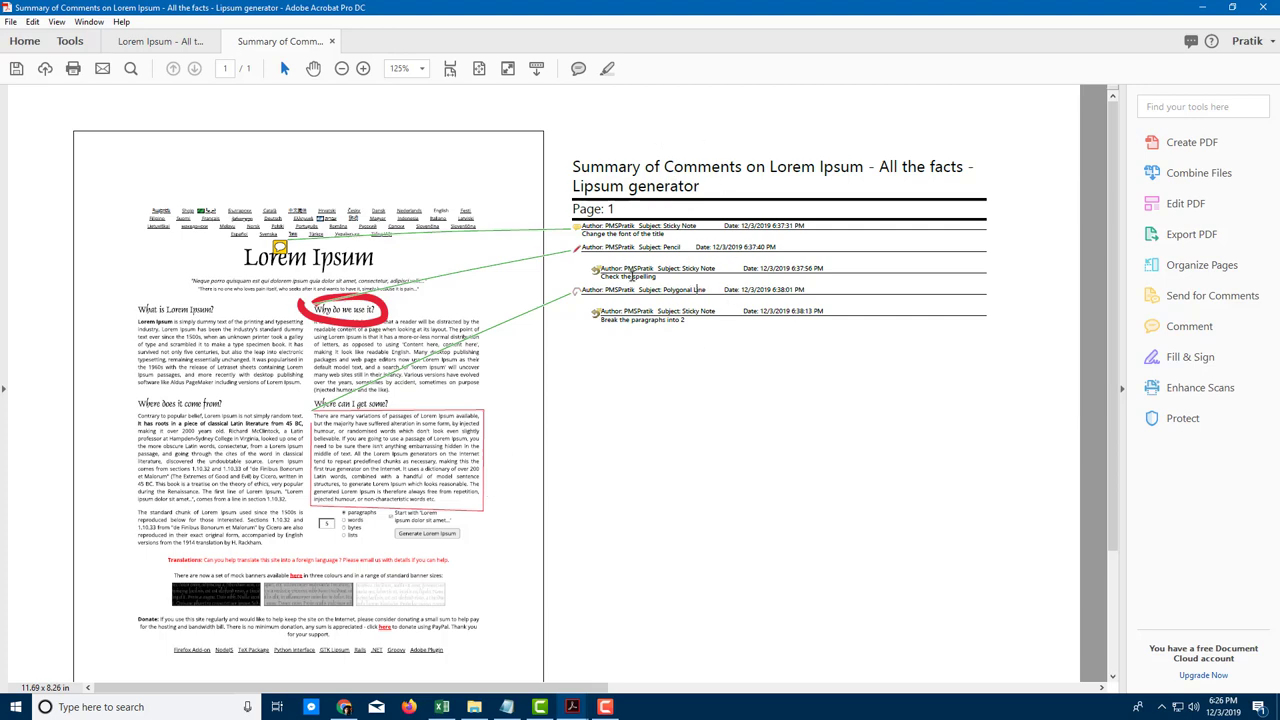
- Review the summary's comment entries, then return to the 'Lorem Ipsum - All the facts' tab
drag(633, 245, 650, 320)
scroll(400, 230, down, 3)
scroll(450, 345, up, 3)
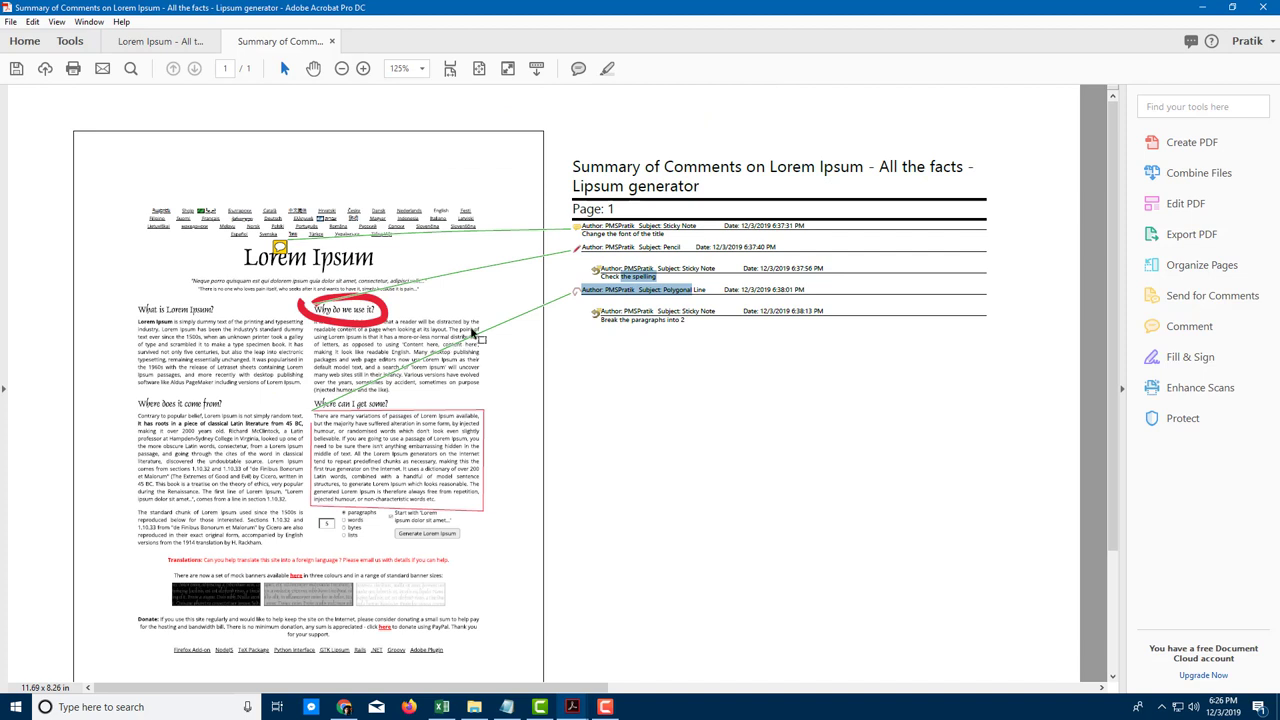
scroll(472, 333, down, 3)
scroll(472, 333, up, 3)
scroll(472, 320, down, 3)
scroll(472, 308, up, 3)
click(160, 41)
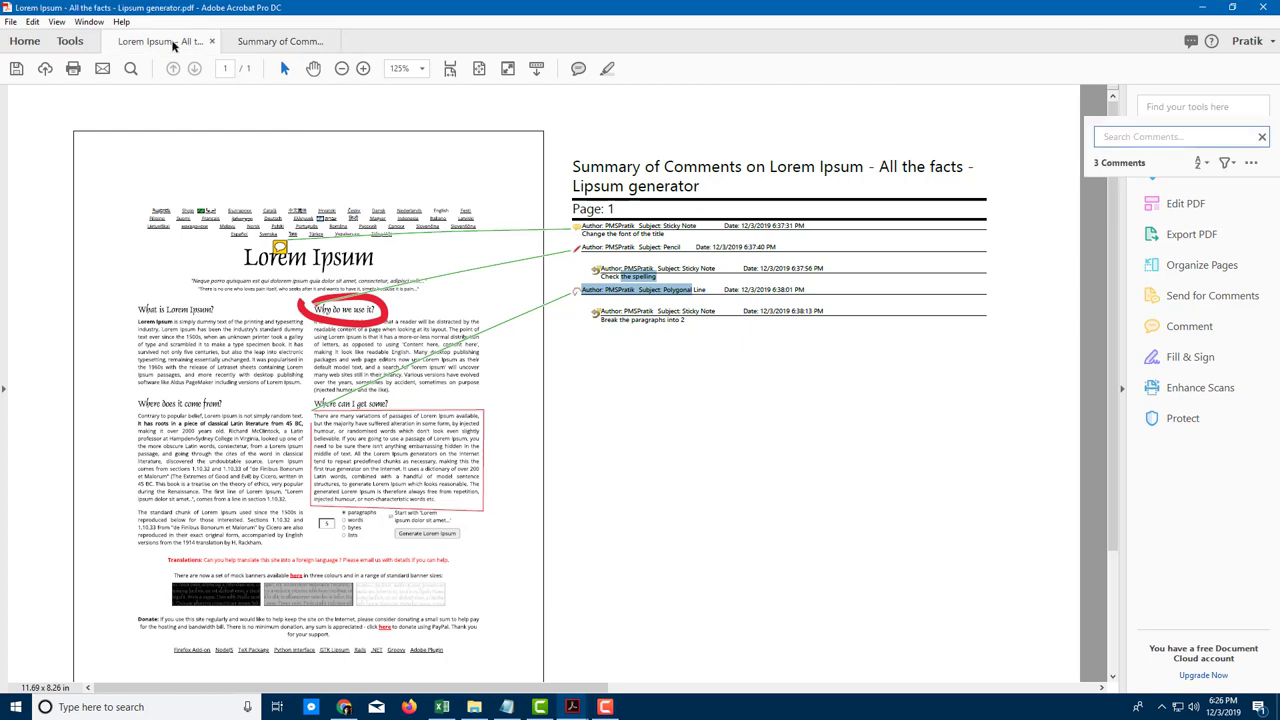
- Generate a 'Comments only' comment summary, then switch back to Lipsum generator.pdf
scroll(480, 293, up, 1)
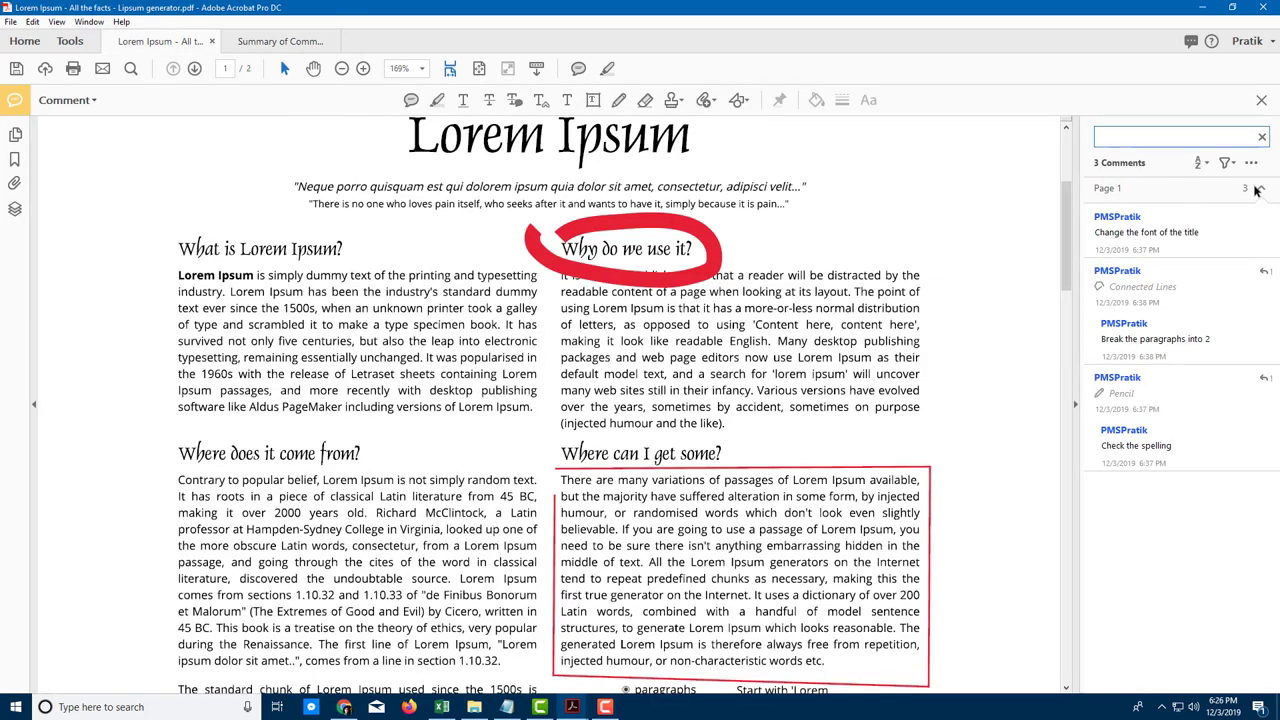
click(1228, 164)
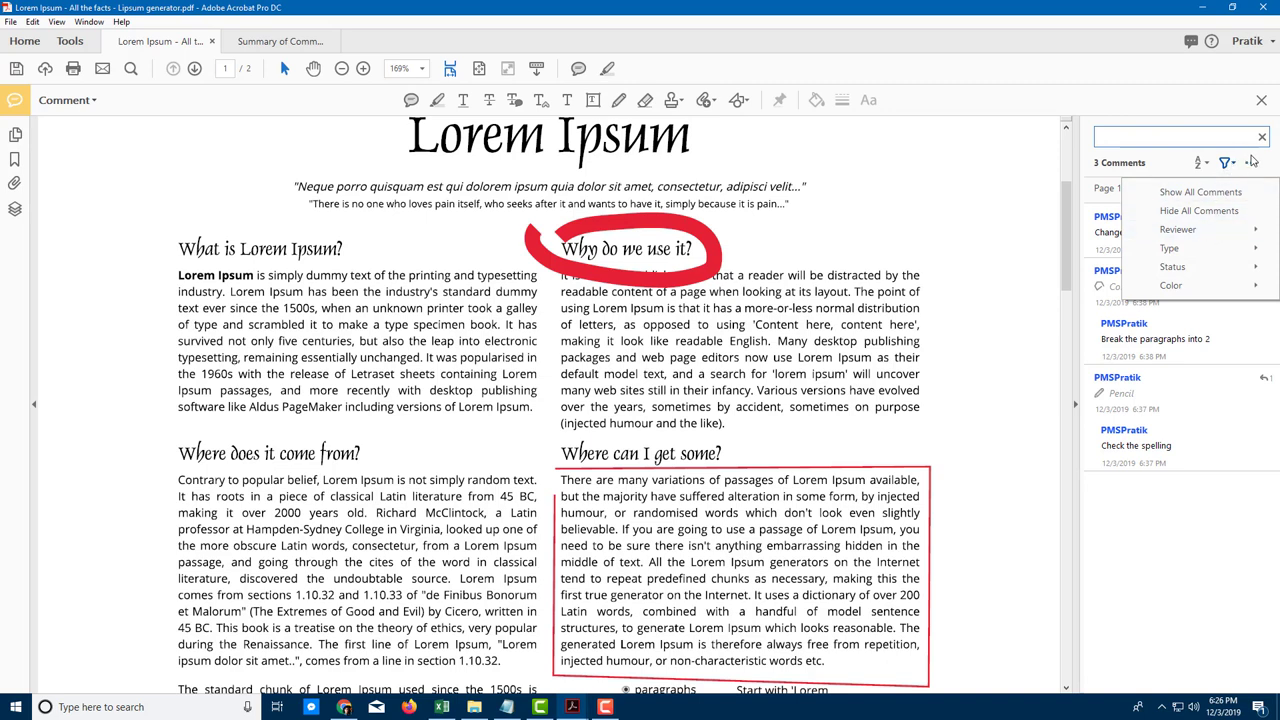
click(1251, 162)
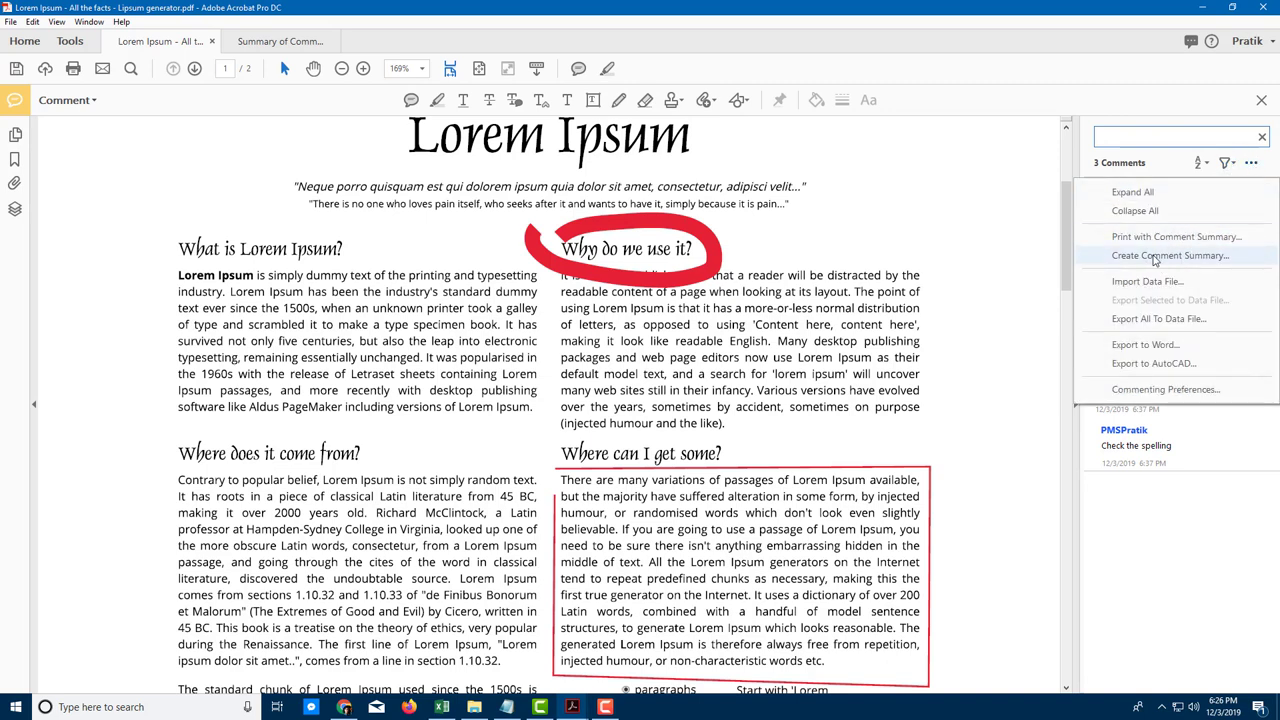
click(1154, 256)
click(594, 267)
click(705, 491)
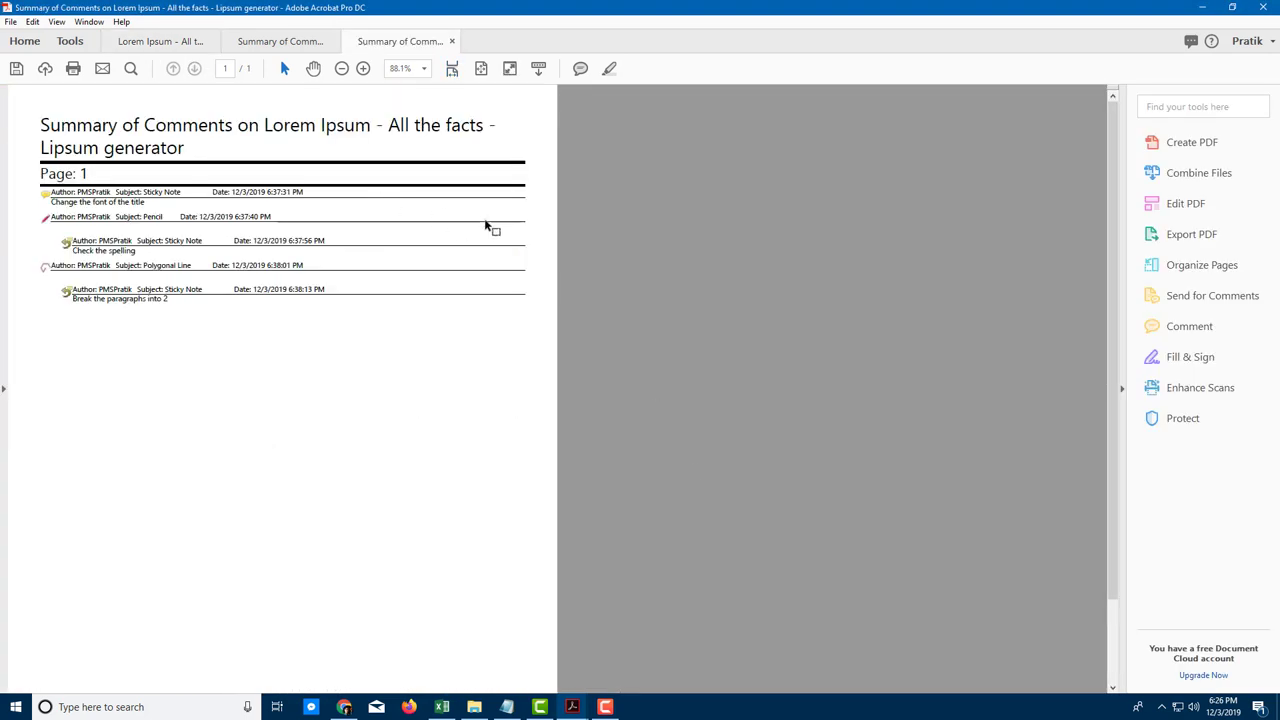
click(197, 40)
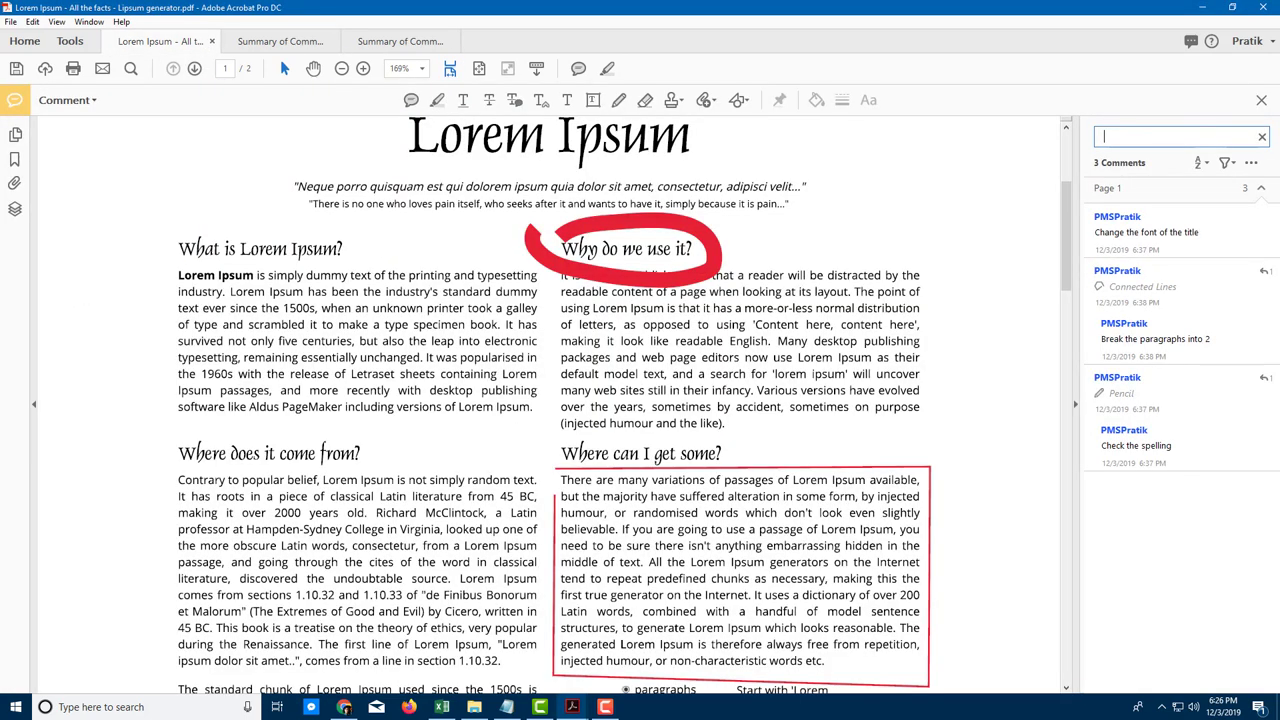
- Generate a Letter-size comment summary using connector lines on single pages, including pages without comments
click(1251, 162)
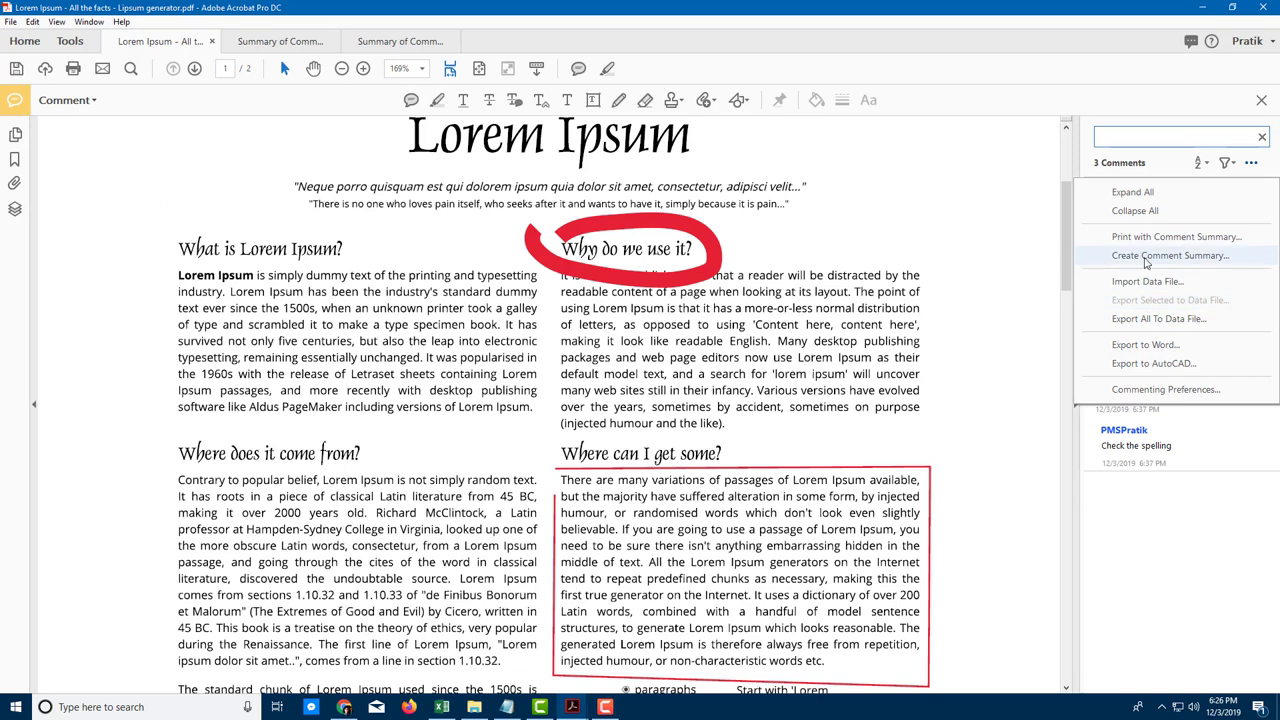
click(1154, 256)
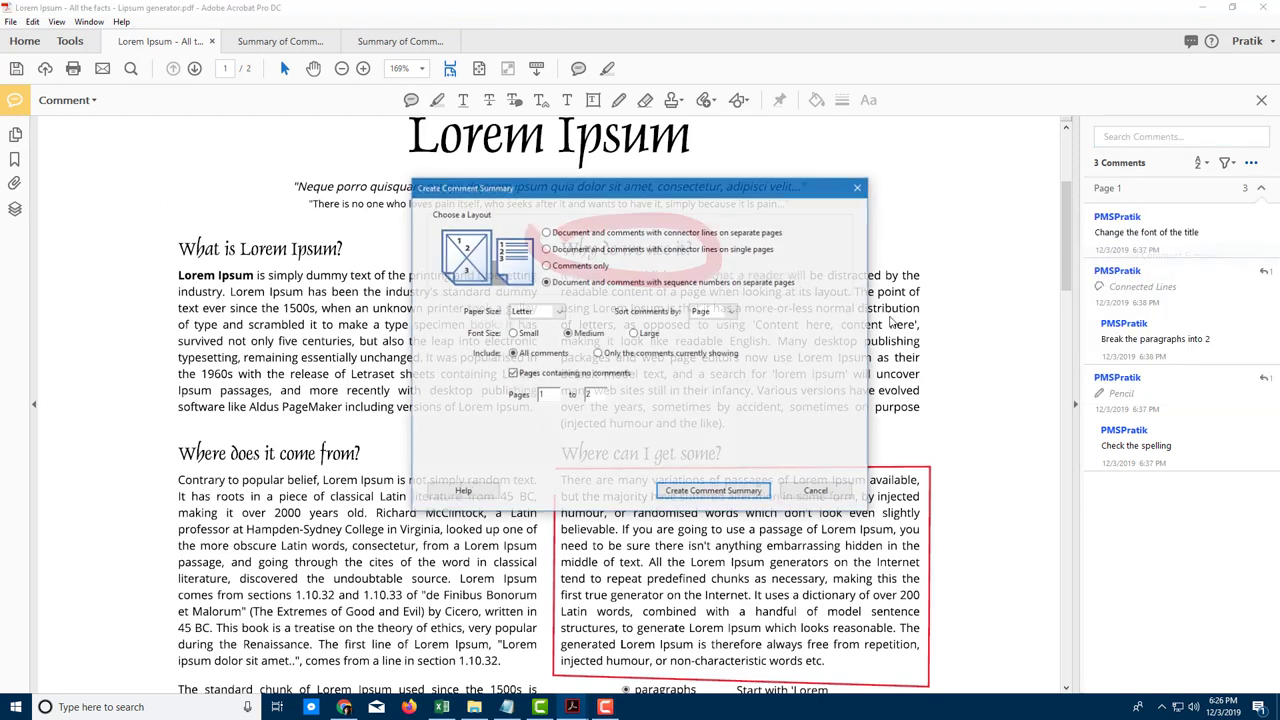
click(684, 251)
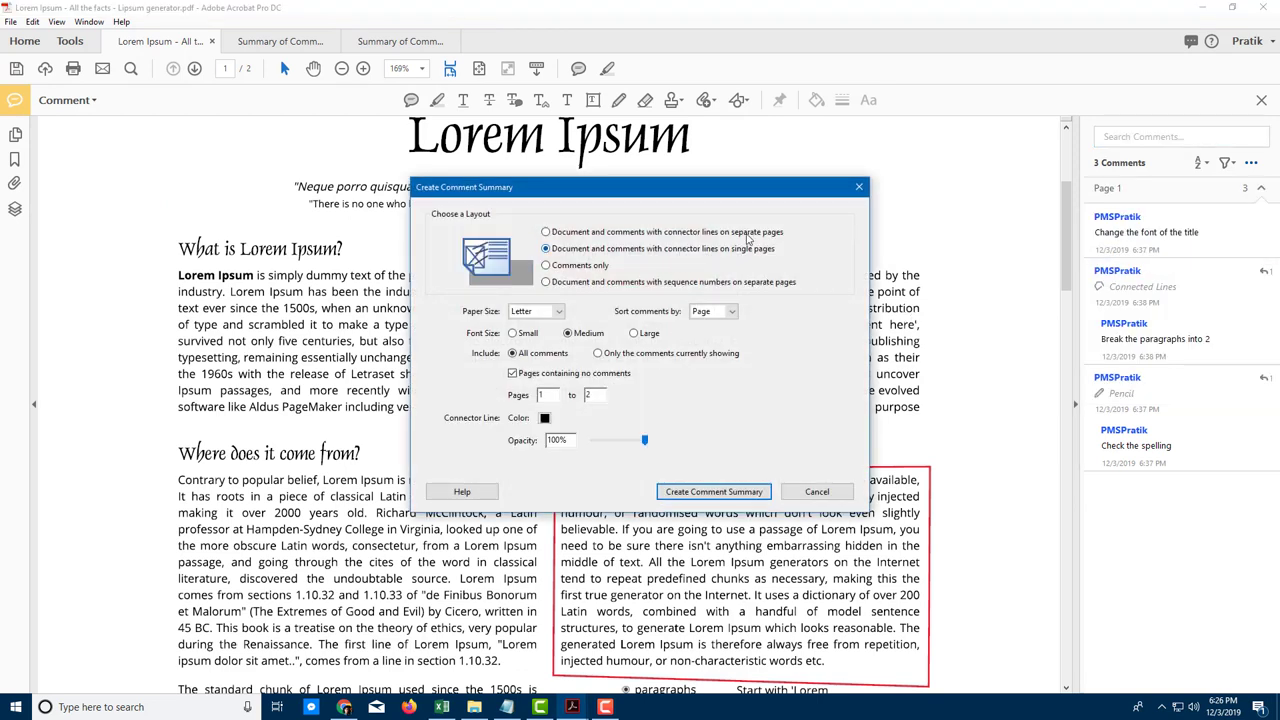
click(730, 491)
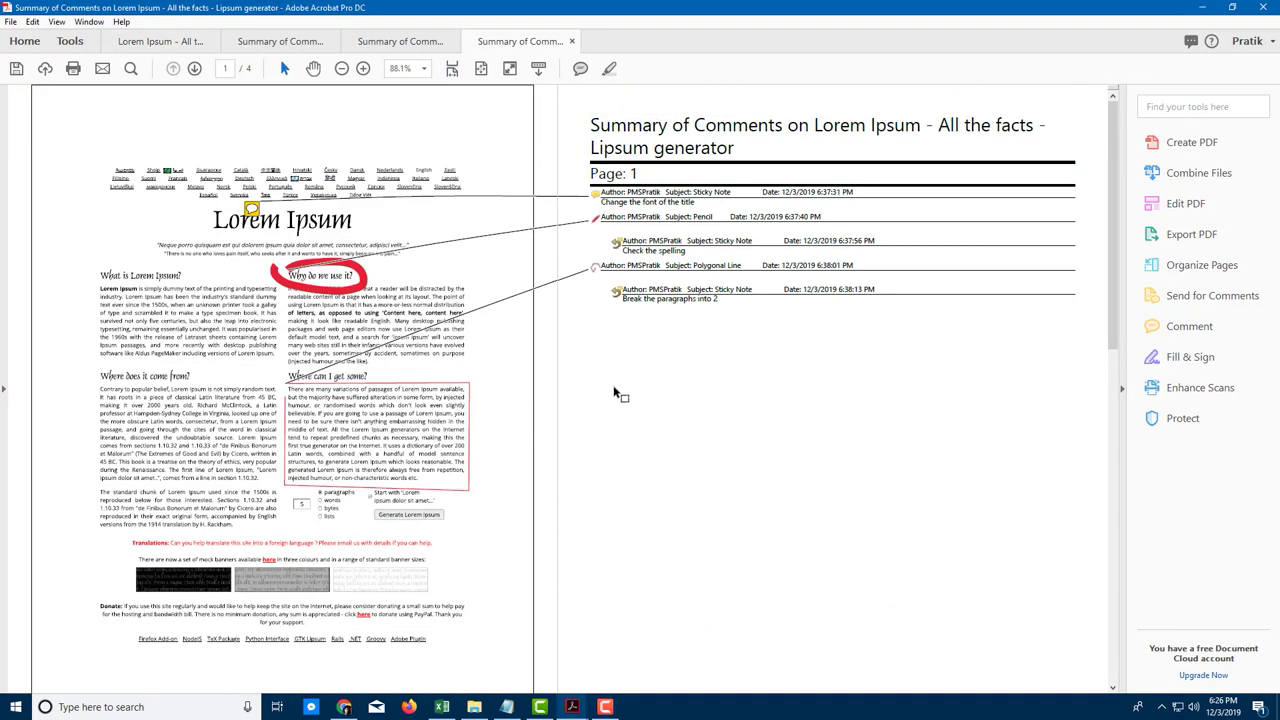
- Review the 4-page connector-line summary, then return to the original annotated document
scroll(615, 393, down, 5)
scroll(577, 460, down, 10)
scroll(580, 477, up, 3)
scroll(580, 477, down, 2)
scroll(625, 255, up, 3)
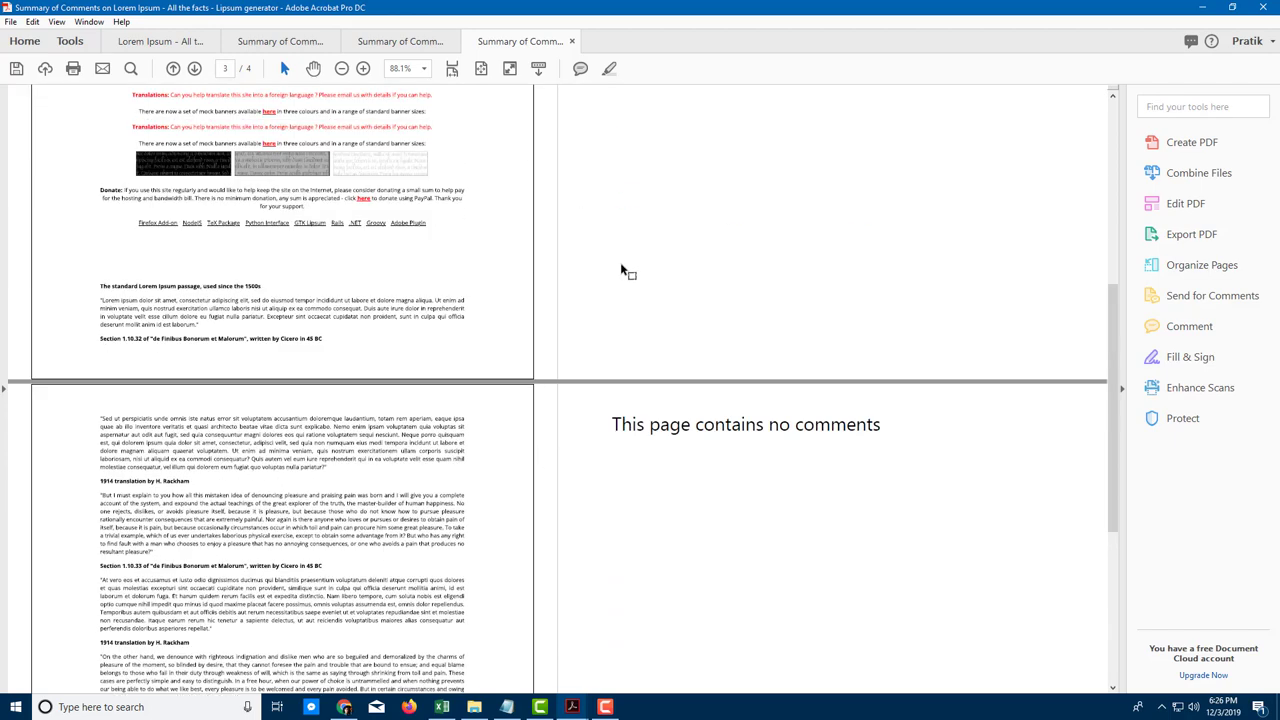
scroll(620, 262, up, 10)
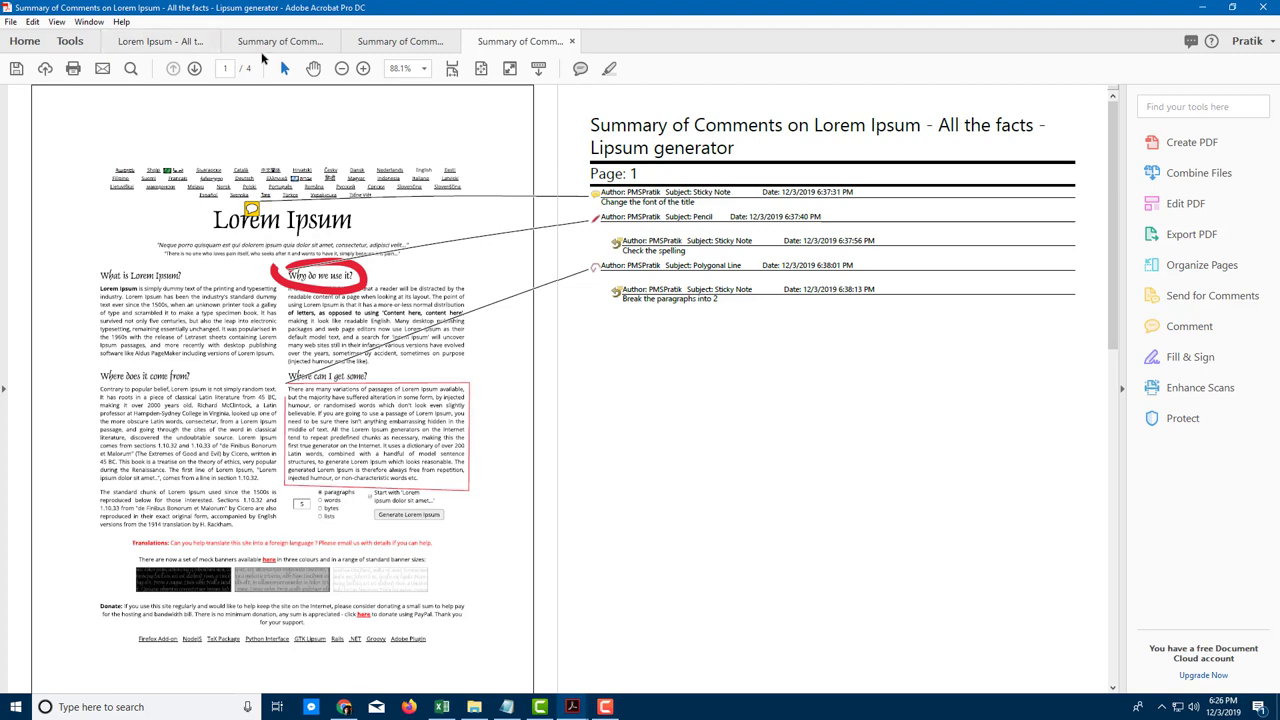
click(160, 41)
- Generate a 4-page comment summary with sequence numbers on separate pages and look through it
click(1251, 162)
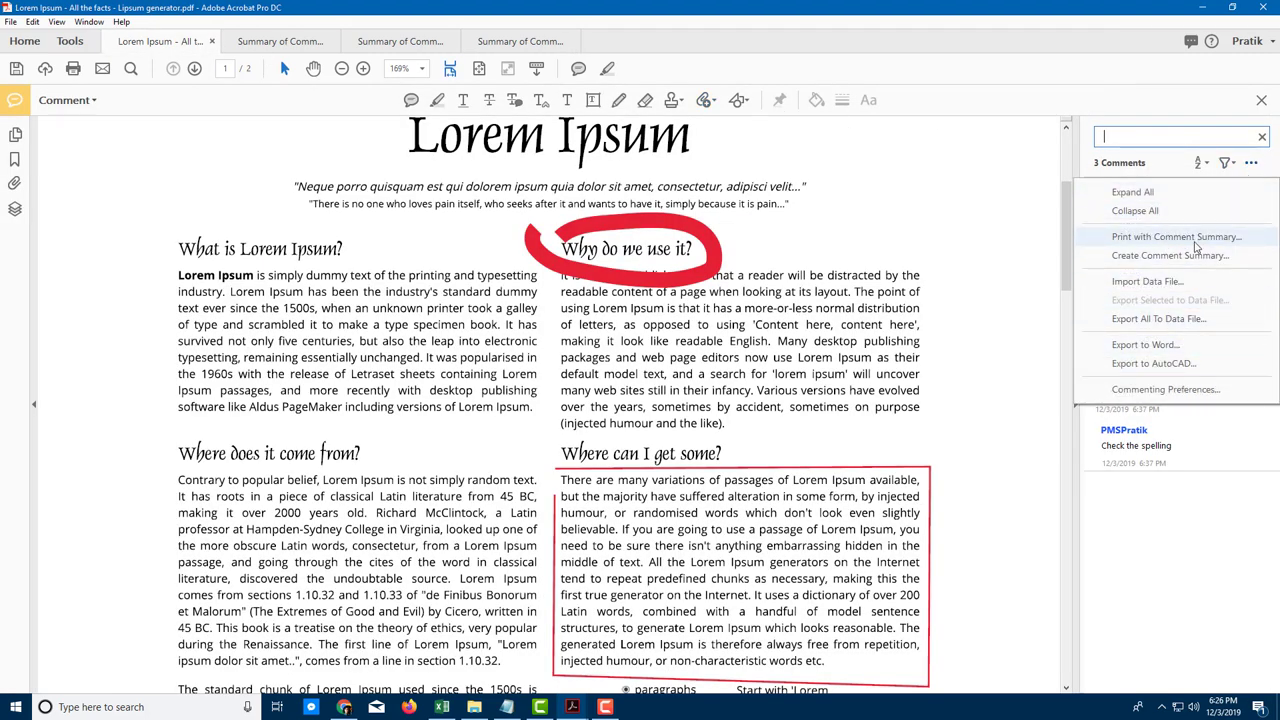
click(1198, 256)
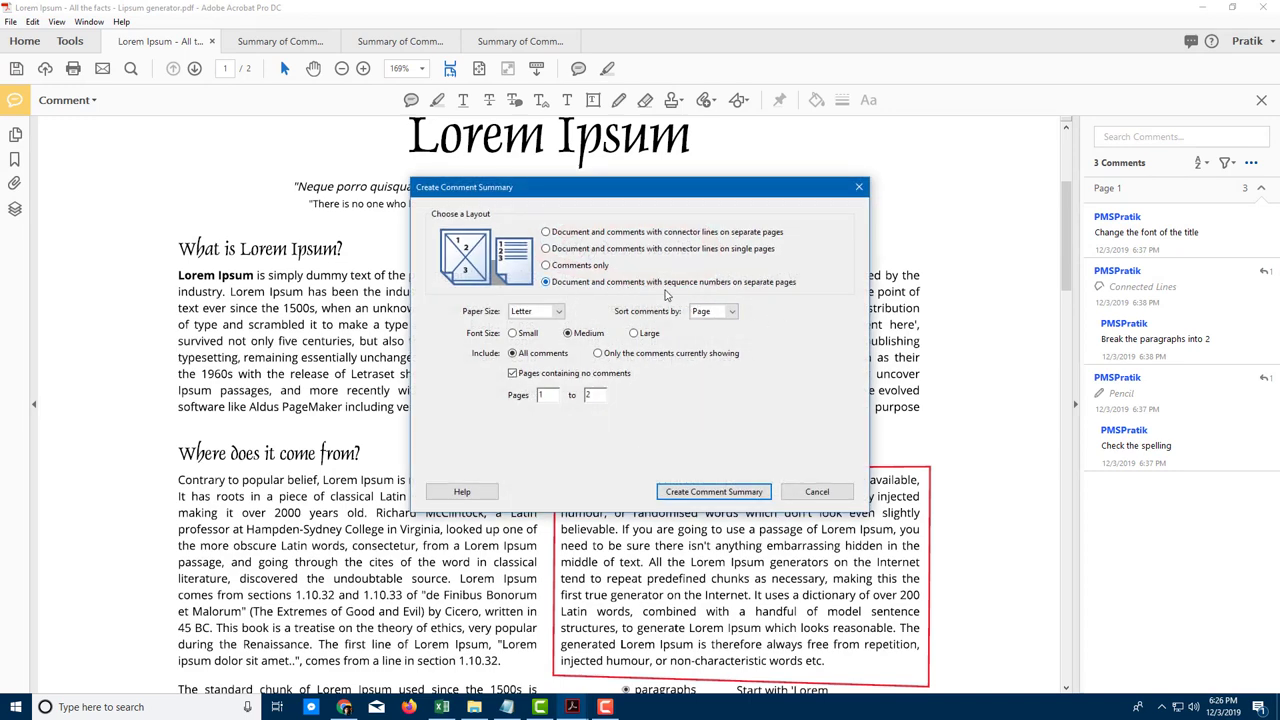
click(730, 495)
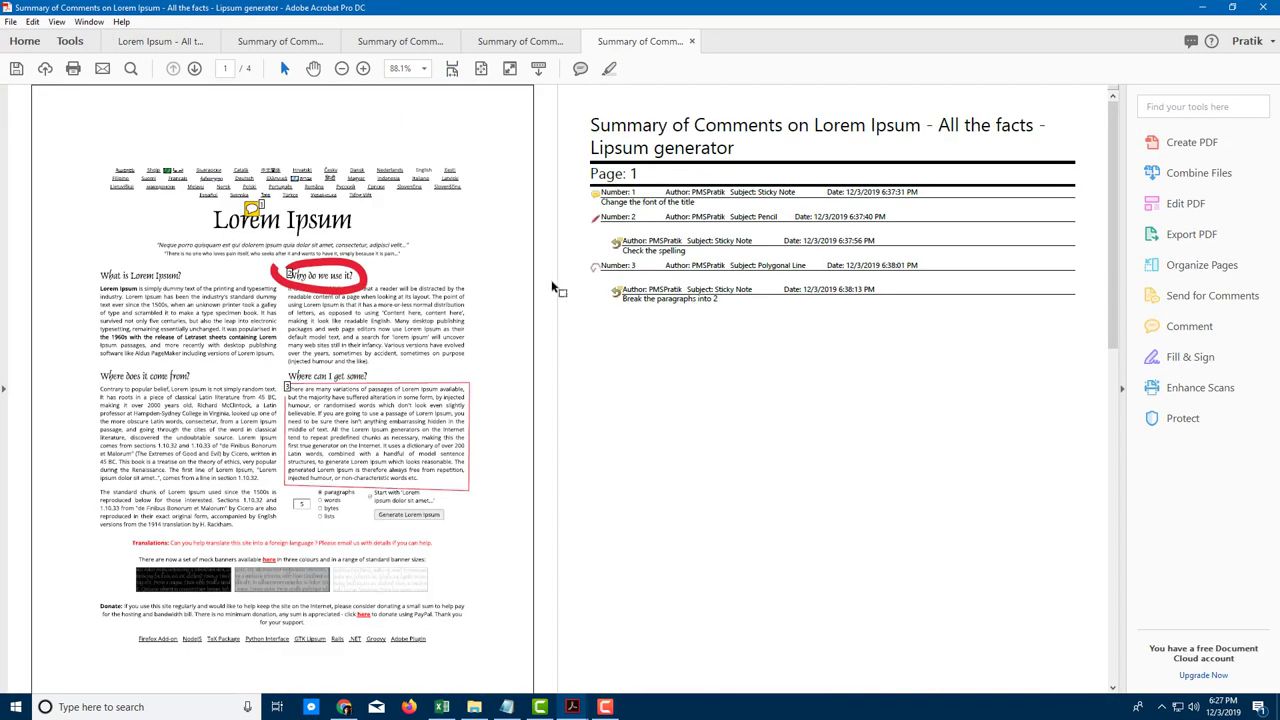
scroll(397, 268, down, 2)
scroll(397, 268, up, 2)
scroll(436, 346, down, 10)
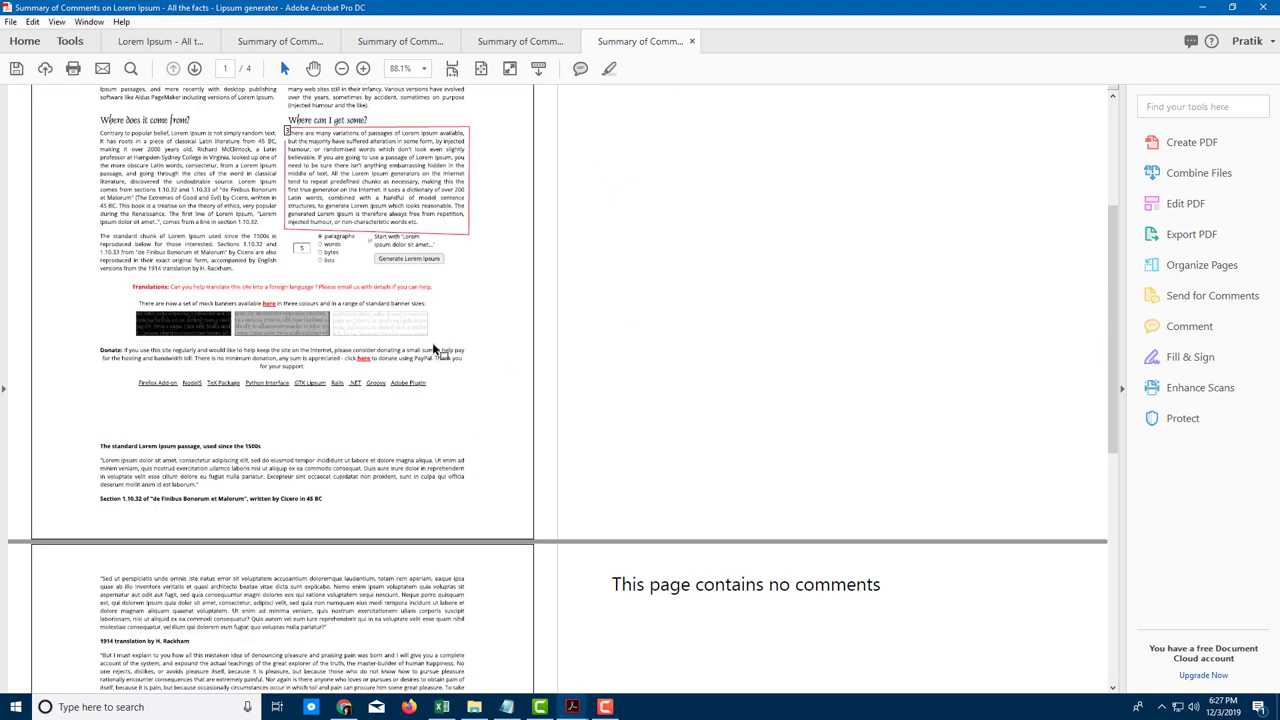
scroll(436, 346, up, 4)
scroll(438, 346, up, 4)
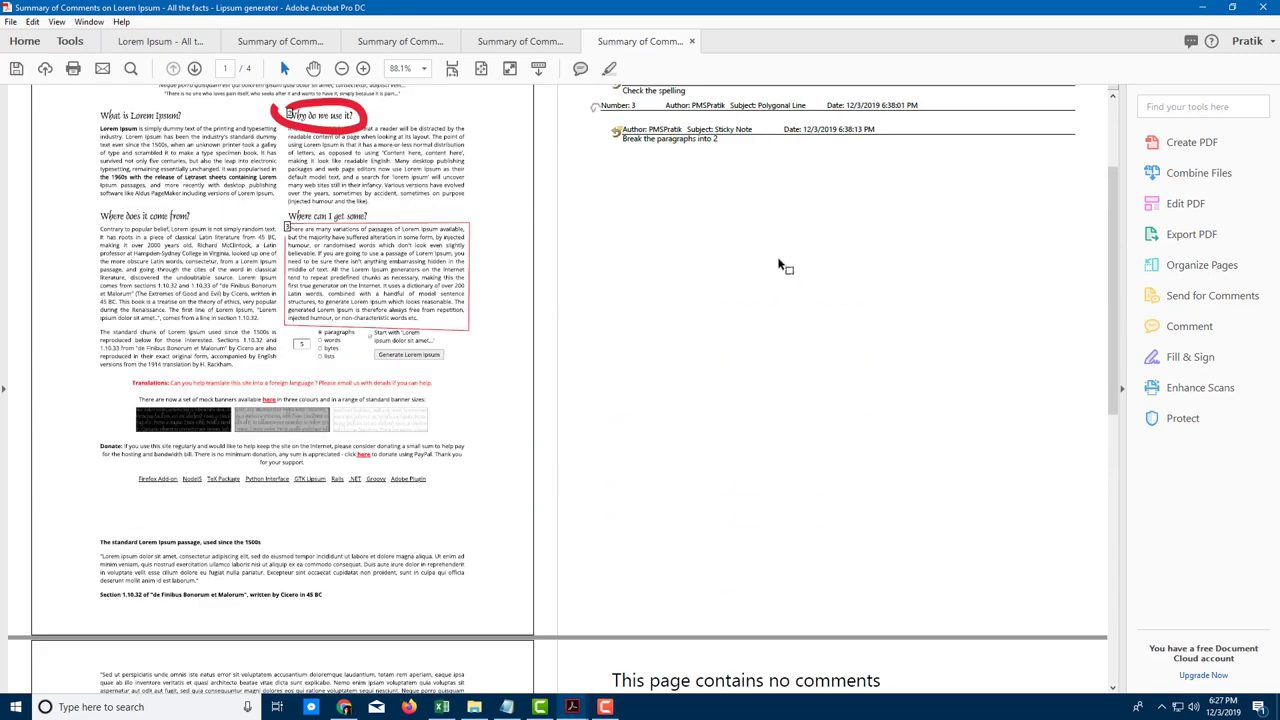
scroll(780, 264, up, 3)
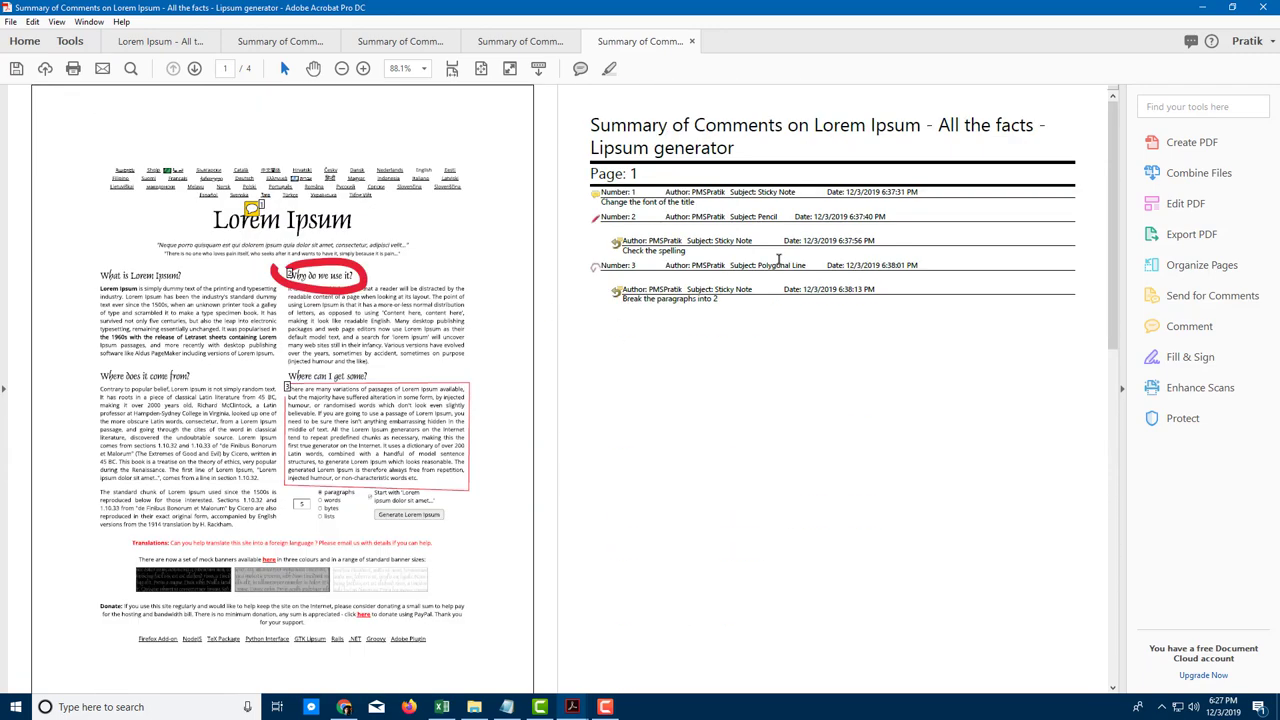